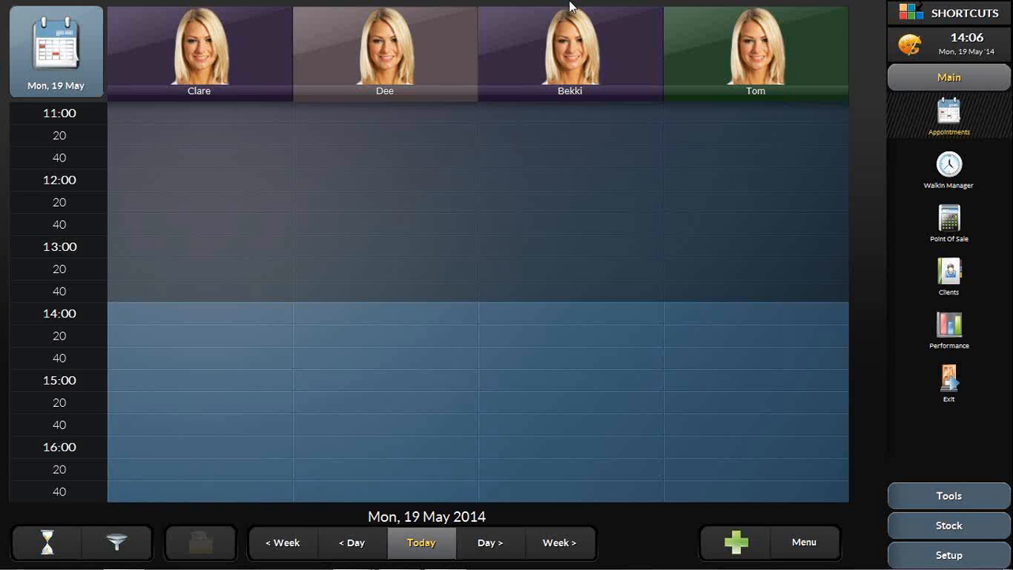
# - In the employee schedule, set a 30-minute break on the first employee's Mon 19/05/2014 shift and view the available shift types
pyautogui.click(967, 498)
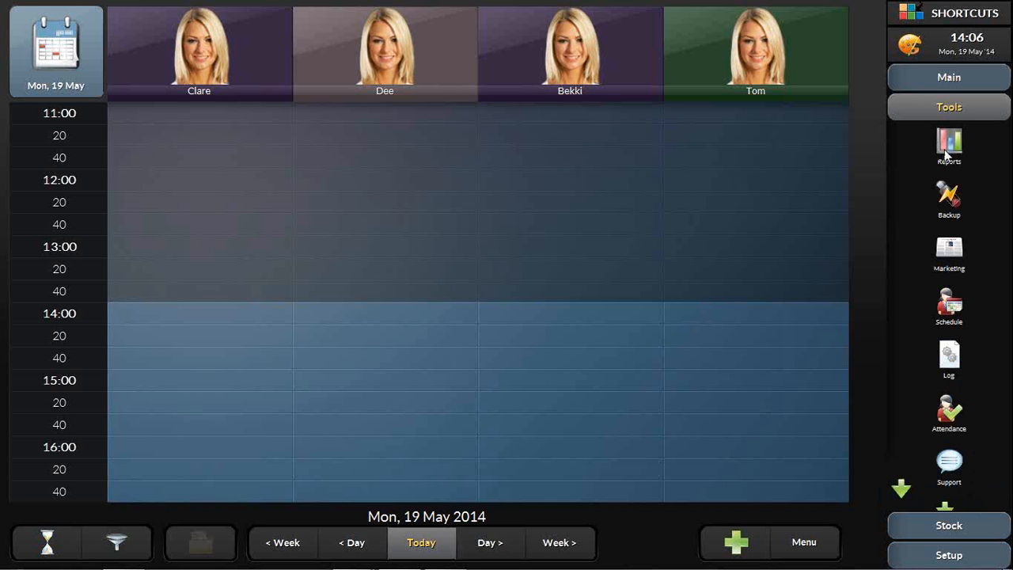
pyautogui.click(947, 310)
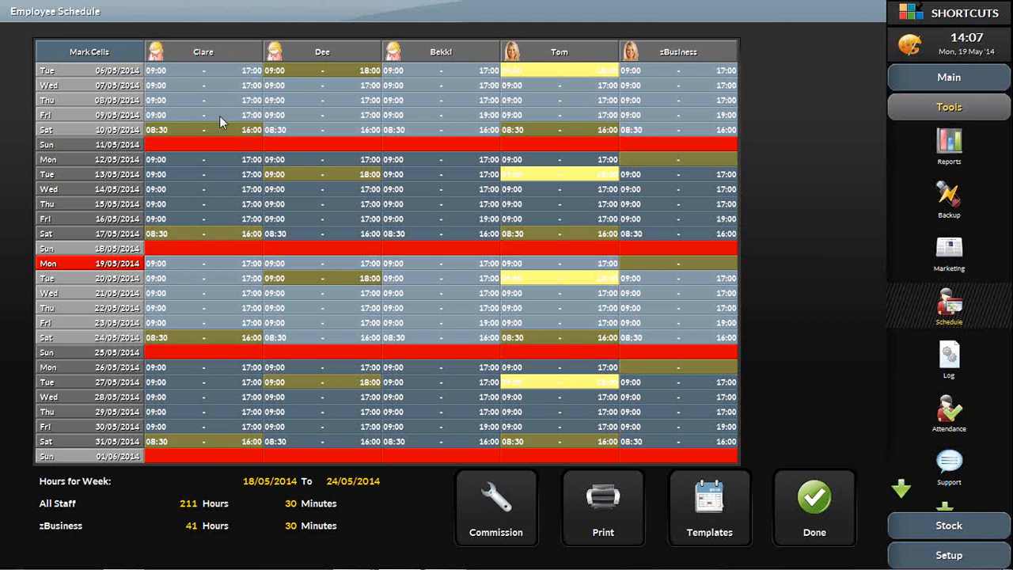
pyautogui.doubleClick(215, 262)
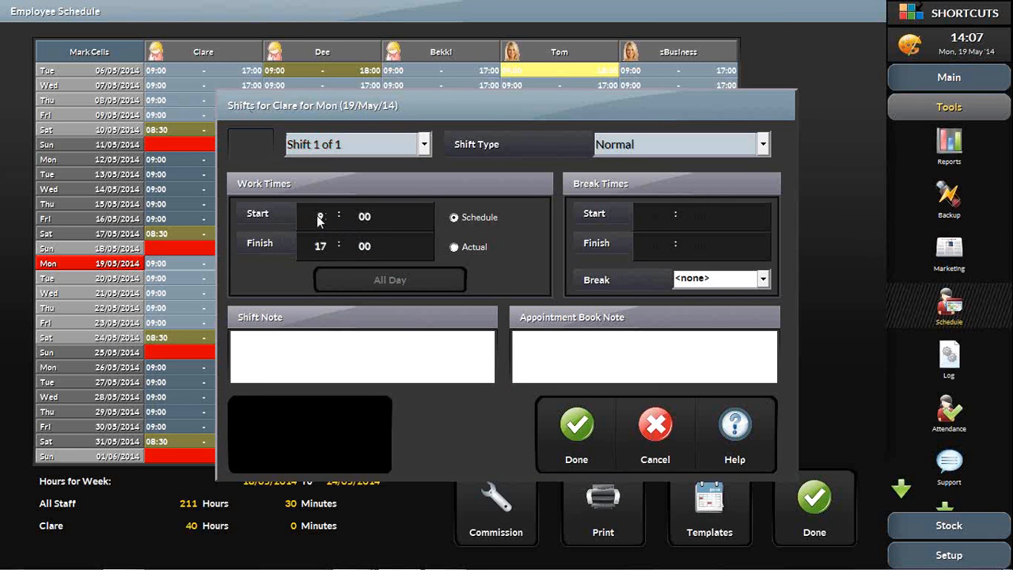
pyautogui.click(321, 246)
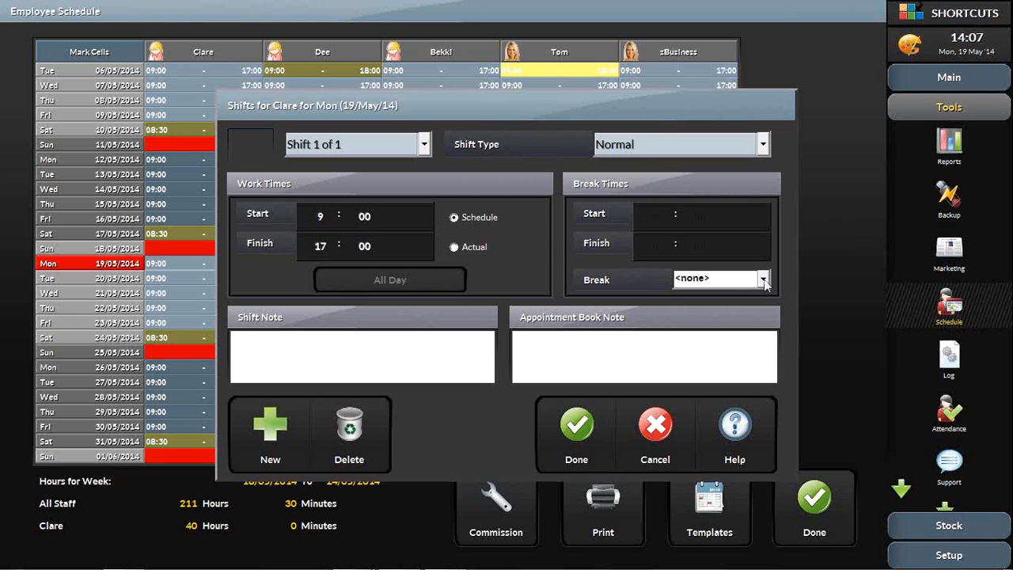
pyautogui.click(762, 280)
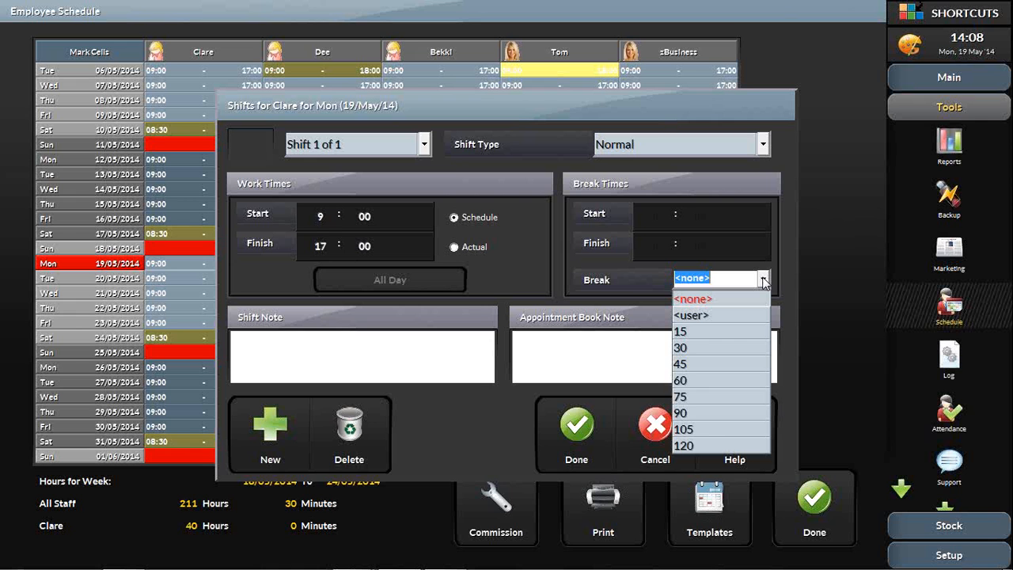
pyautogui.click(722, 346)
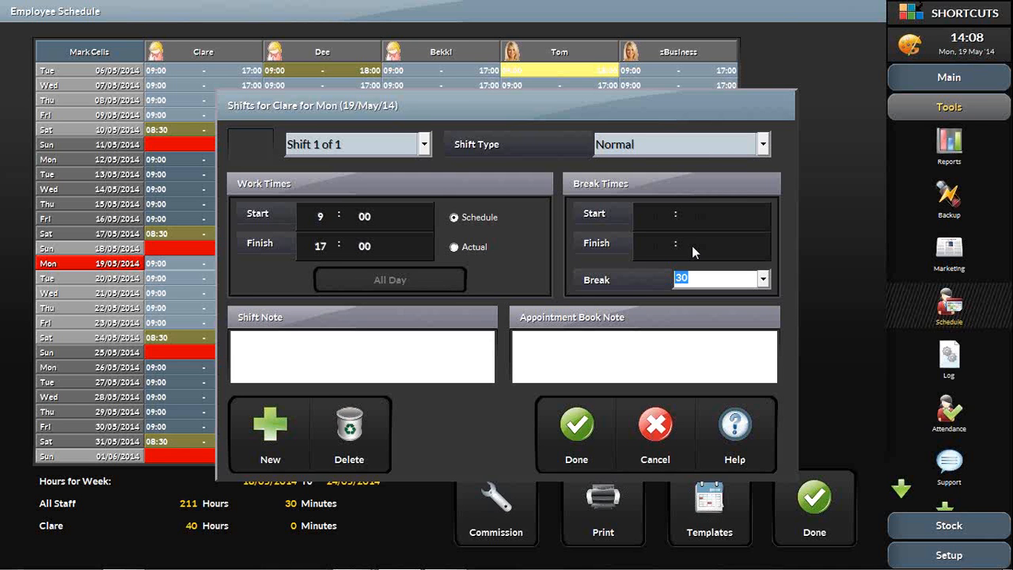
pyautogui.click(763, 146)
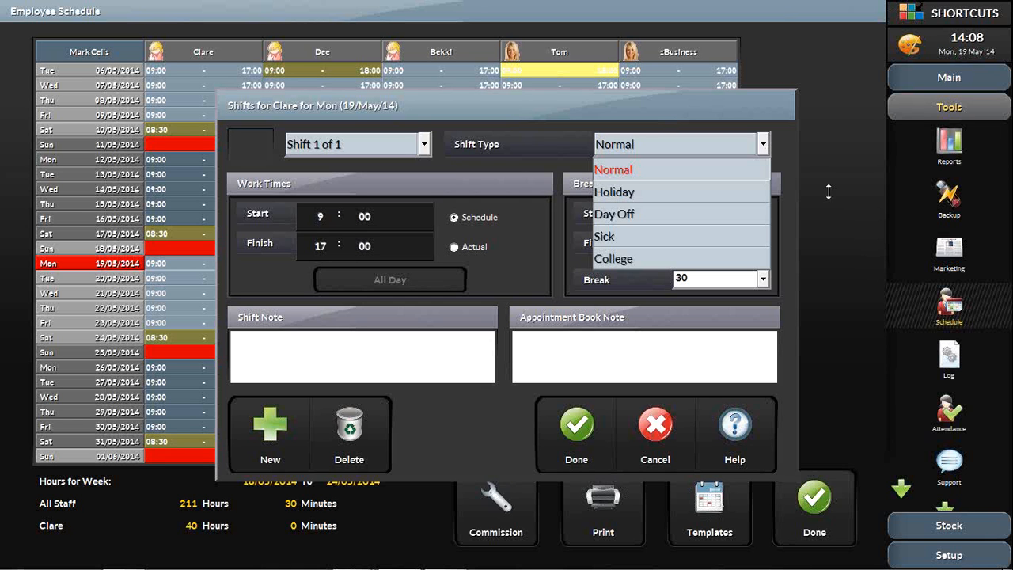
pyautogui.click(544, 293)
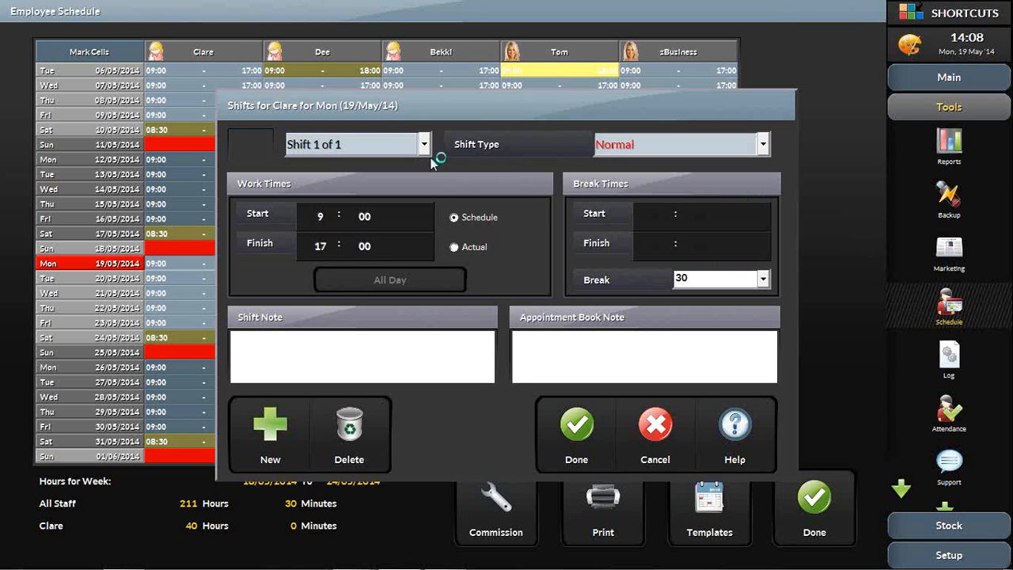
# - Split the shift by ending the first part at 12:00 and adding a second from 13:00 to 19:00, and save
pyautogui.click(320, 245)
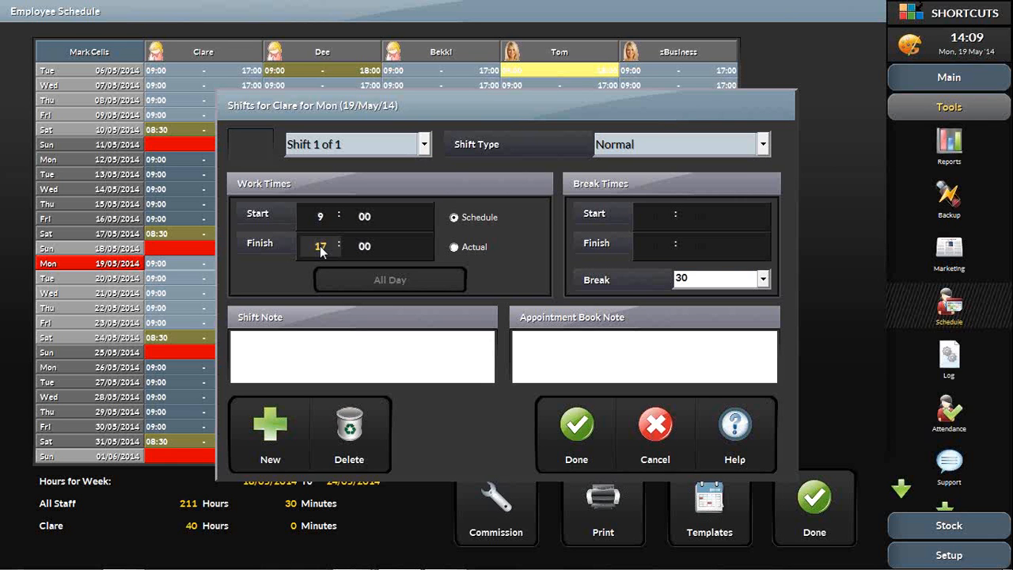
pyautogui.write('12')
pyautogui.click(272, 432)
pyautogui.click(326, 247)
pyautogui.click(327, 220)
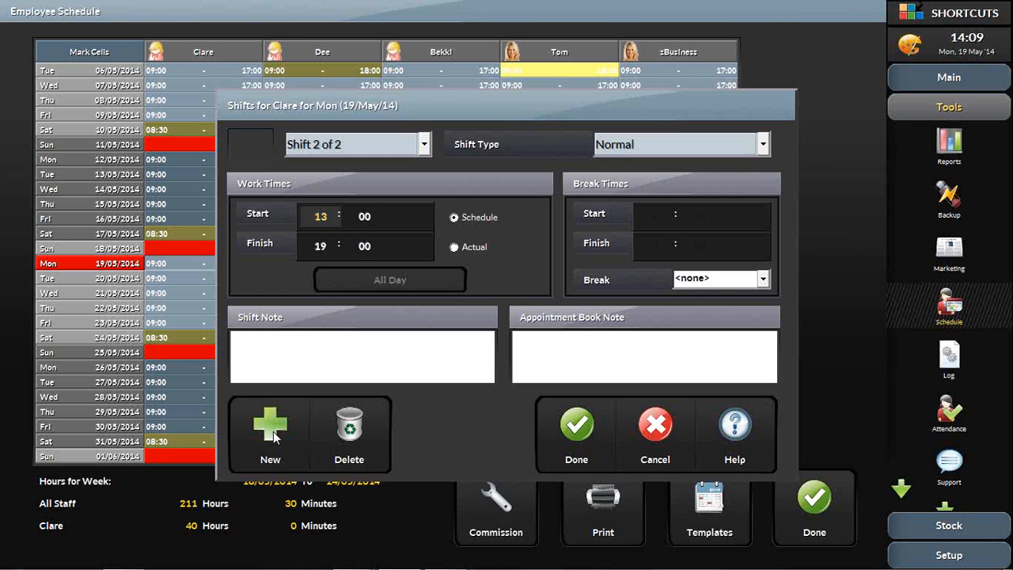
pyautogui.click(589, 441)
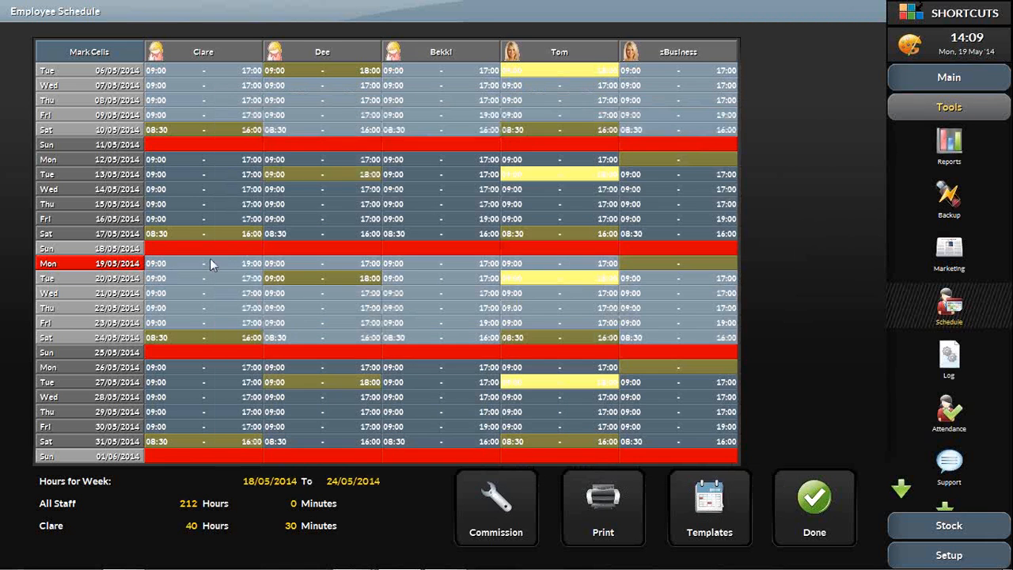
# - Review the shift type and times of the second employee's Tue 20/05/2014 shift
pyautogui.doubleClick(334, 277)
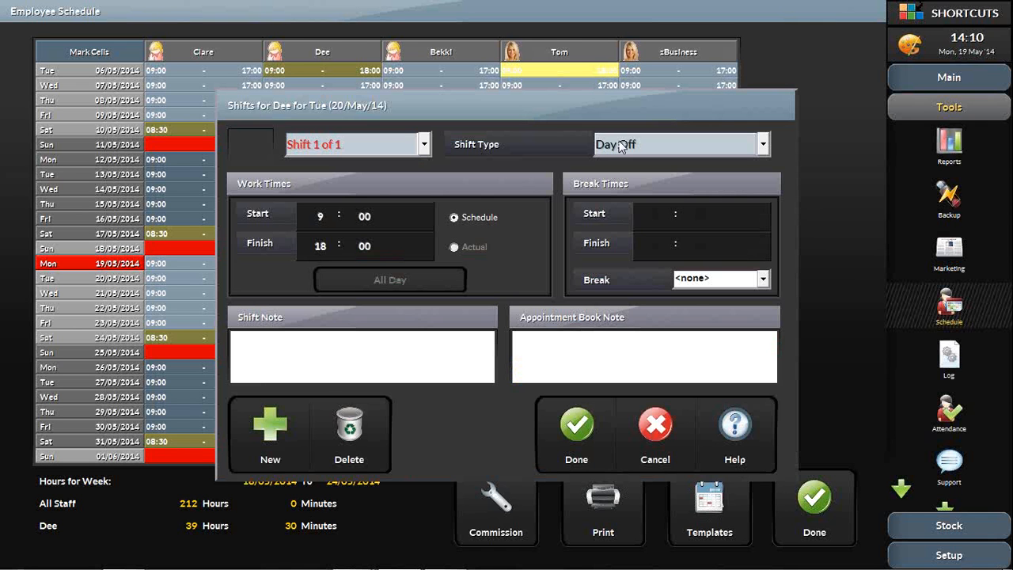
pyautogui.click(578, 427)
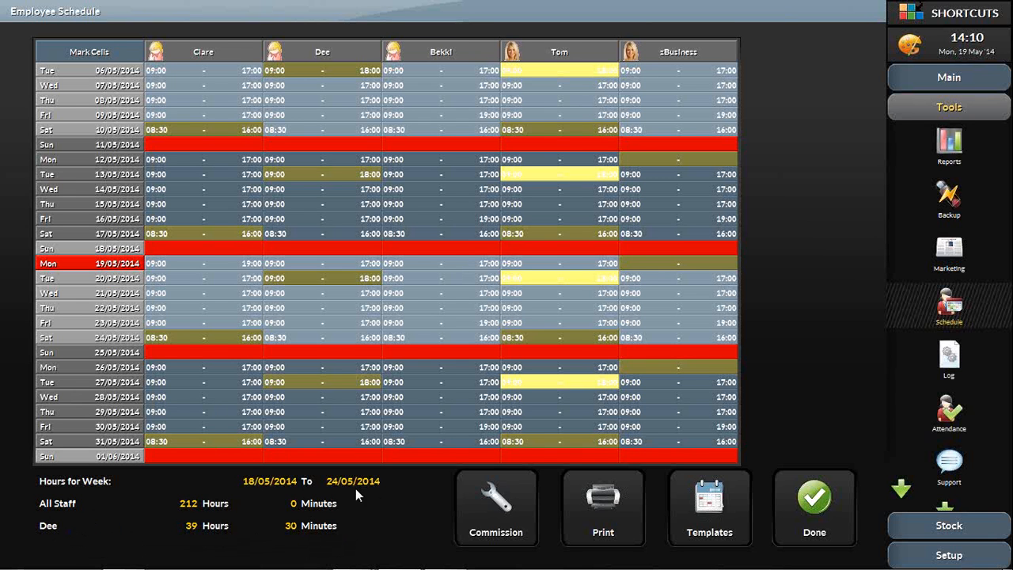
# - Mark the first employee's days from 18/05/2014 to 24/05/2014, view the Schedule until calendar without choosing a date, and clear the marking
pyautogui.click(119, 54)
pyautogui.click(196, 249)
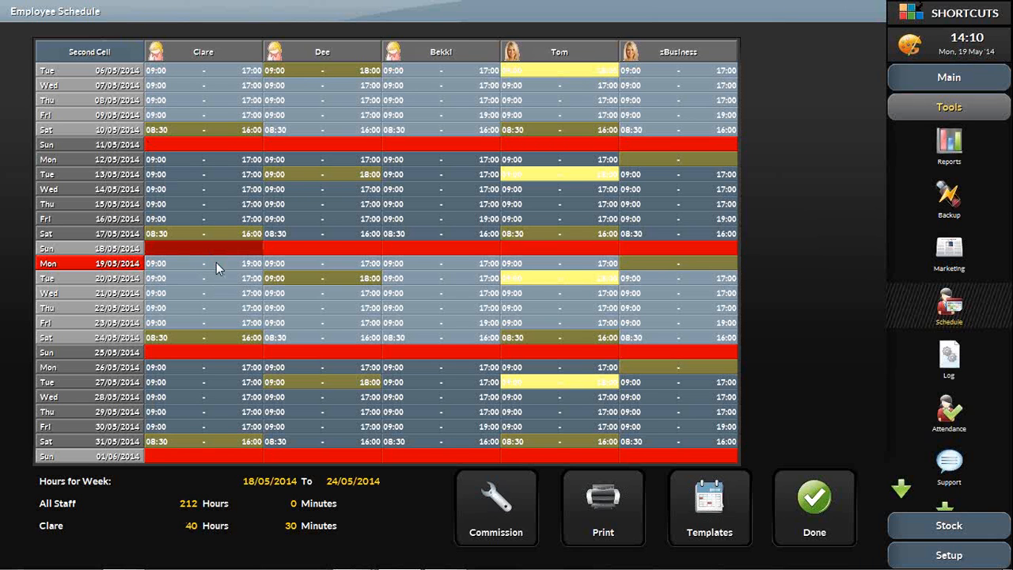
pyautogui.click(241, 338)
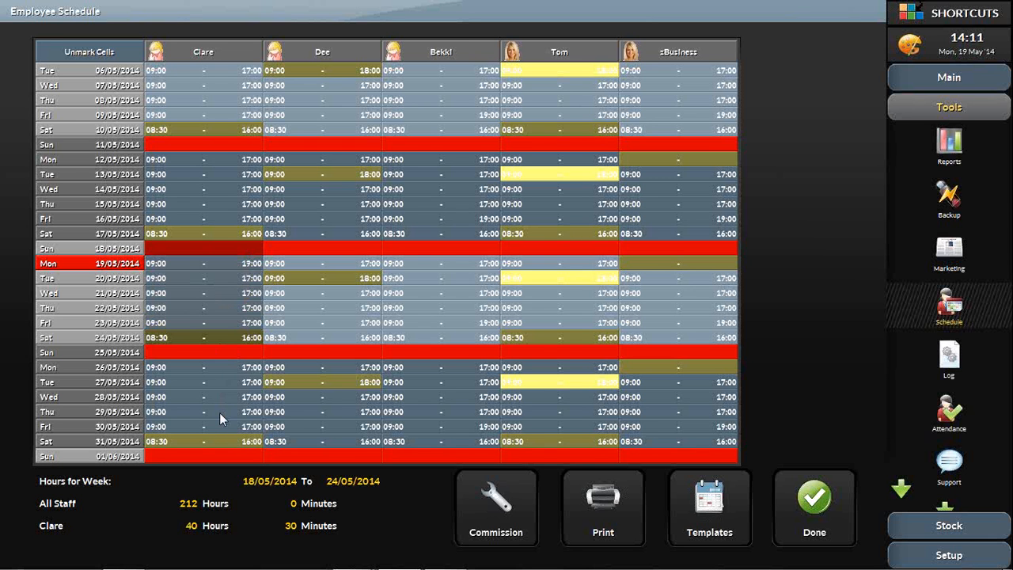
pyautogui.rightClick(200, 294)
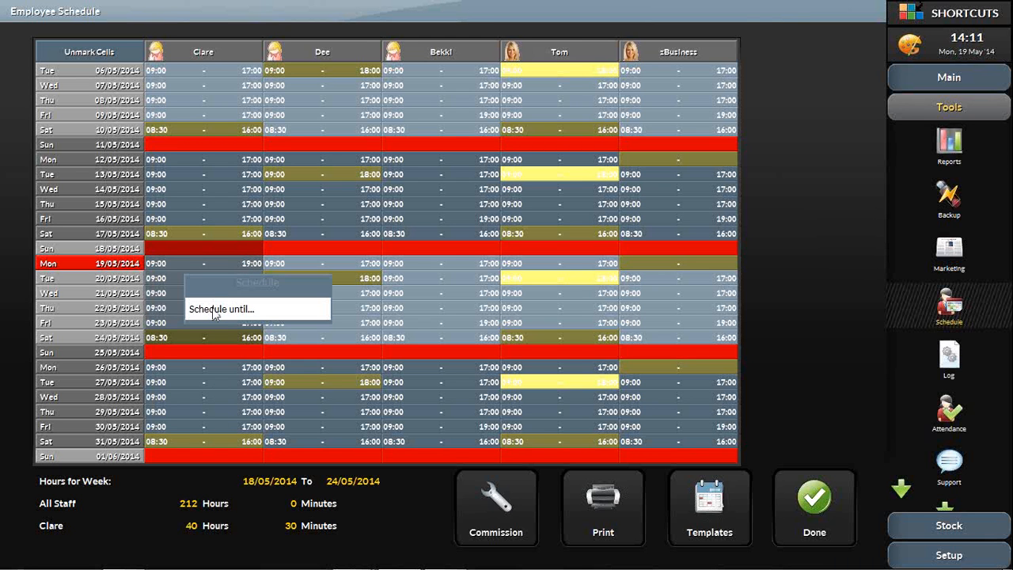
pyautogui.click(213, 310)
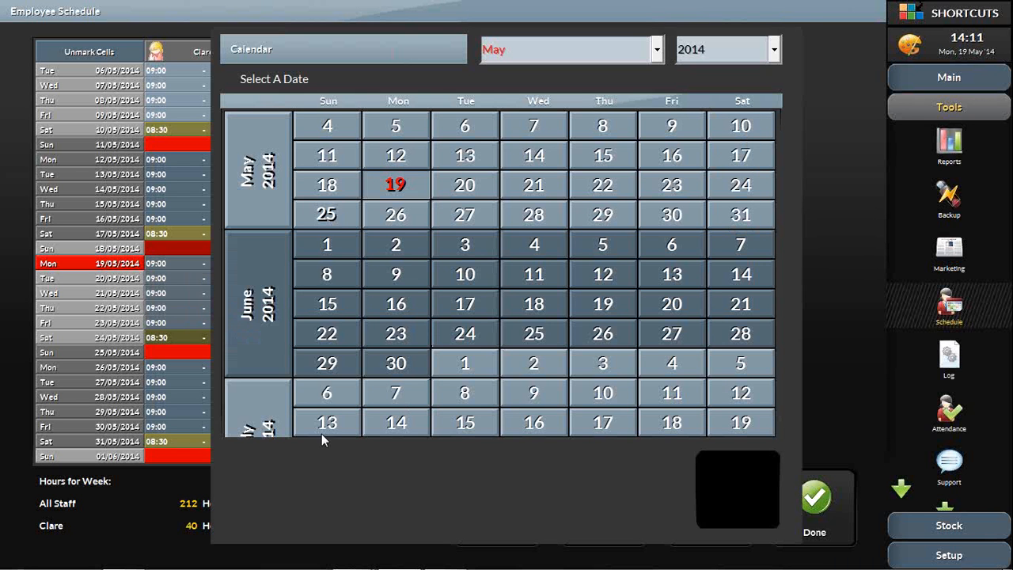
pyautogui.click(745, 485)
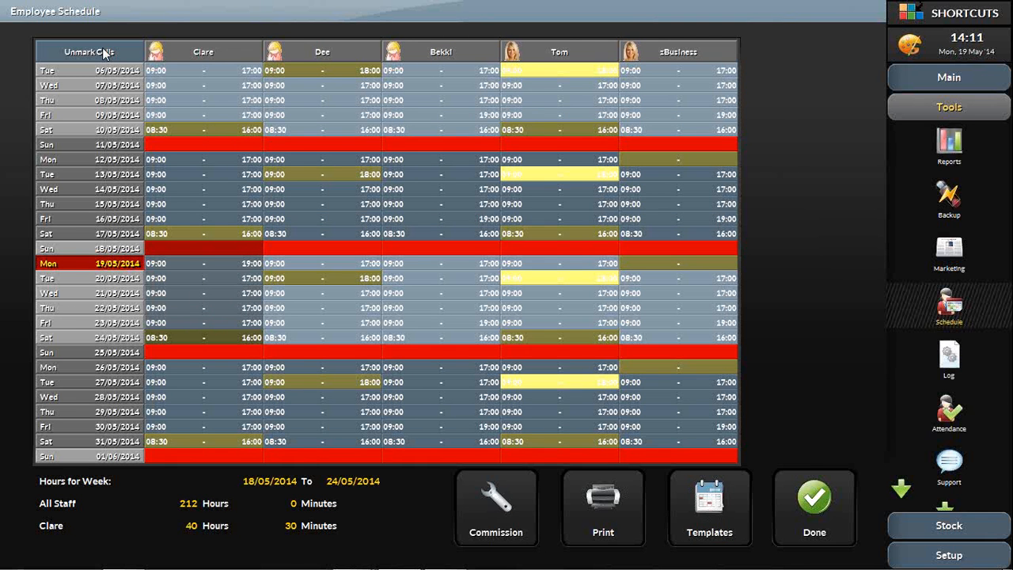
pyautogui.click(93, 52)
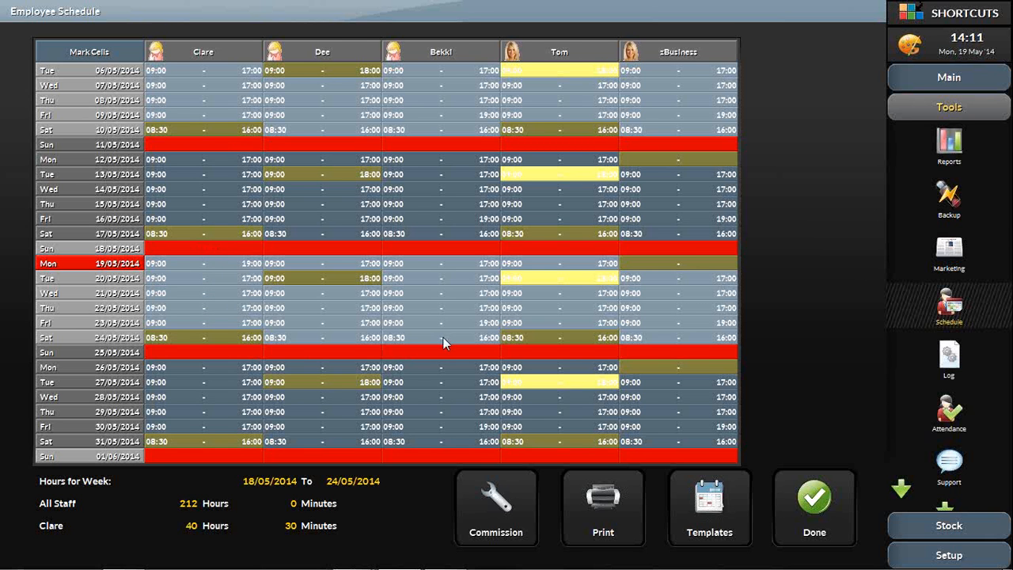
# - Mark the week 18/05/2014 to 24/05/2014 for all employees, bring up the Schedule until option, and unmark the cells
pyautogui.click(100, 54)
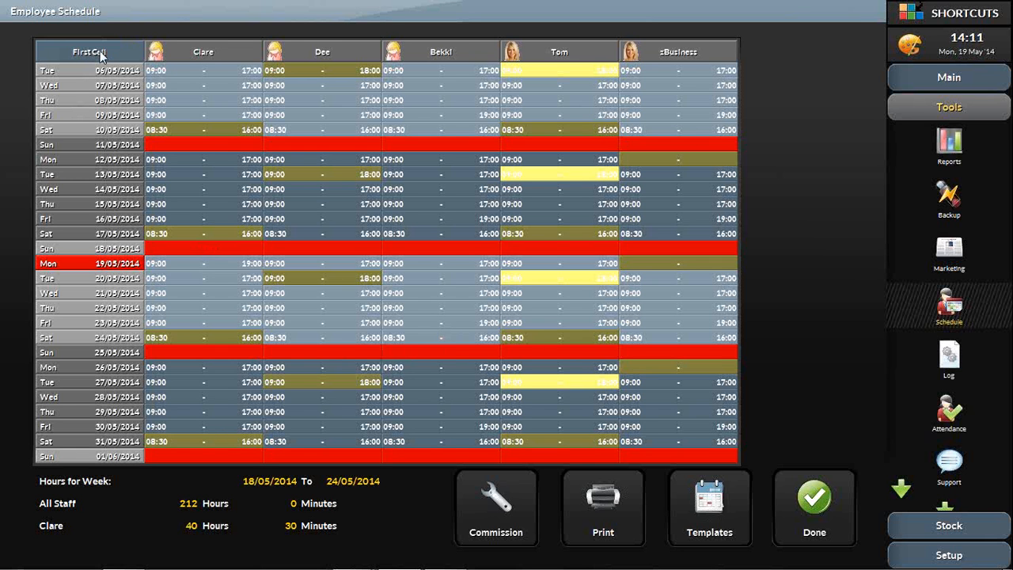
pyautogui.click(115, 250)
pyautogui.click(123, 338)
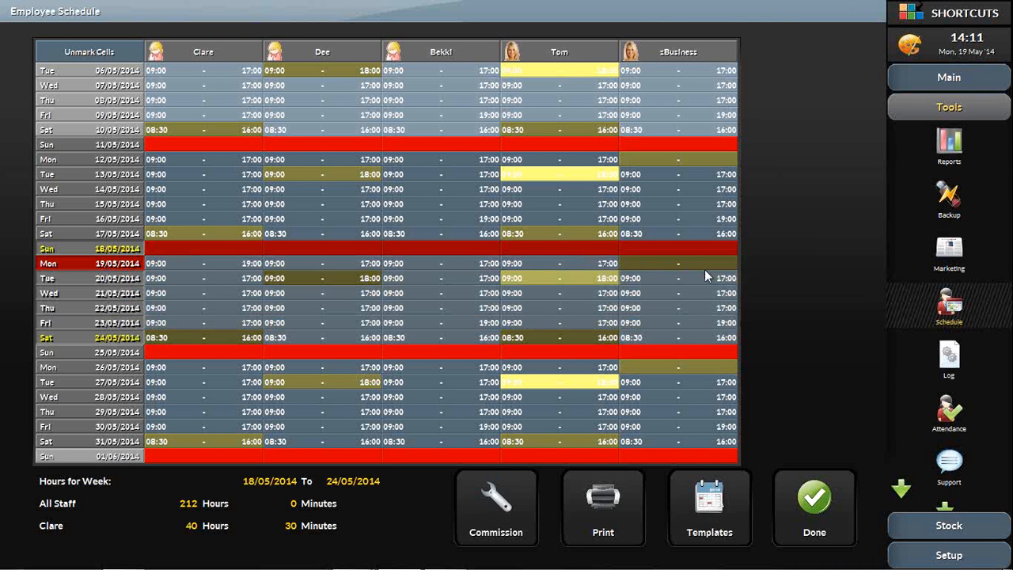
pyautogui.rightClick(231, 280)
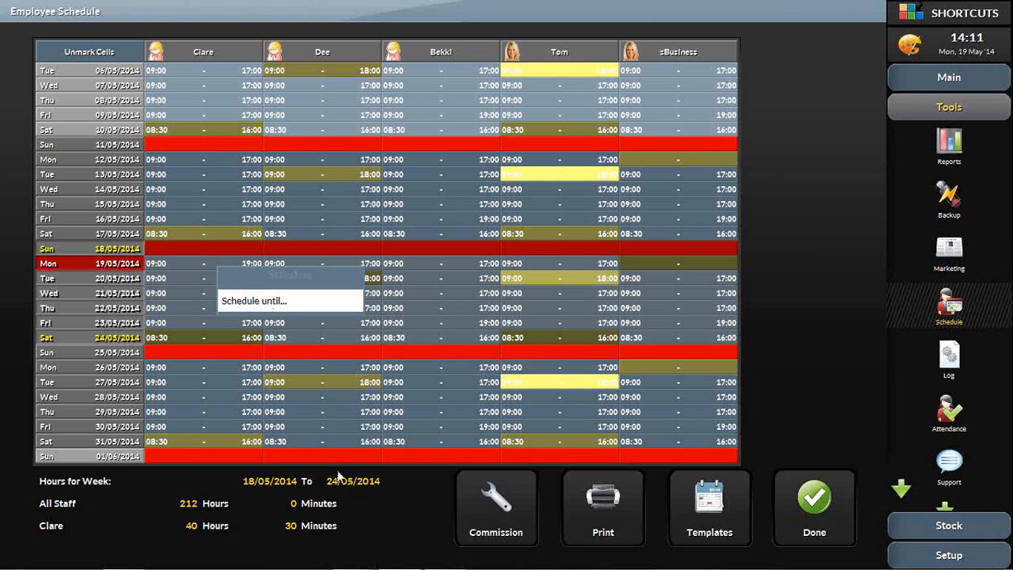
pyautogui.click(116, 51)
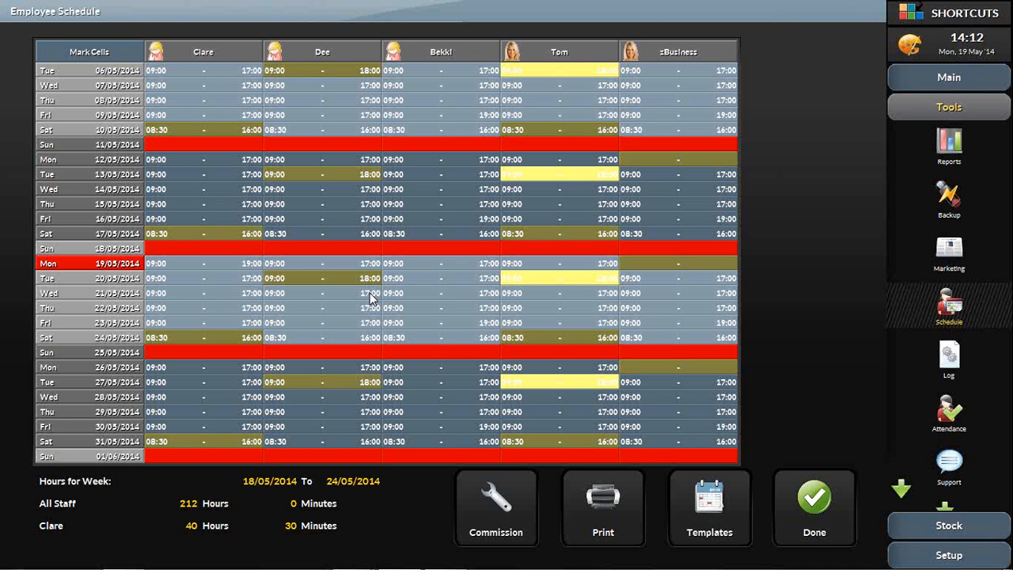
# - Review the weekly shifts defined in the Stylist roster template, from Sunday to Saturday
pyautogui.click(723, 506)
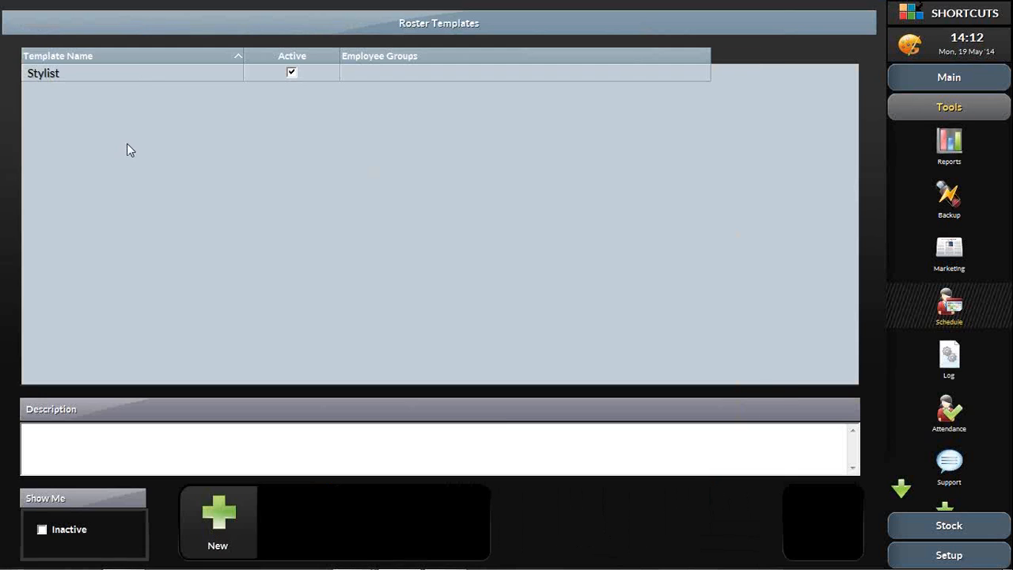
pyautogui.click(133, 75)
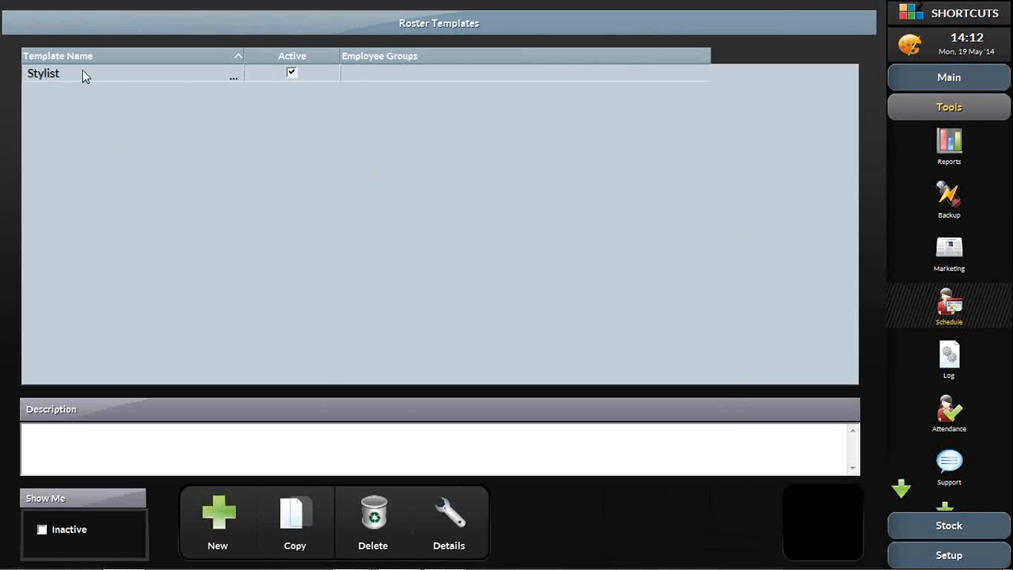
pyautogui.click(457, 521)
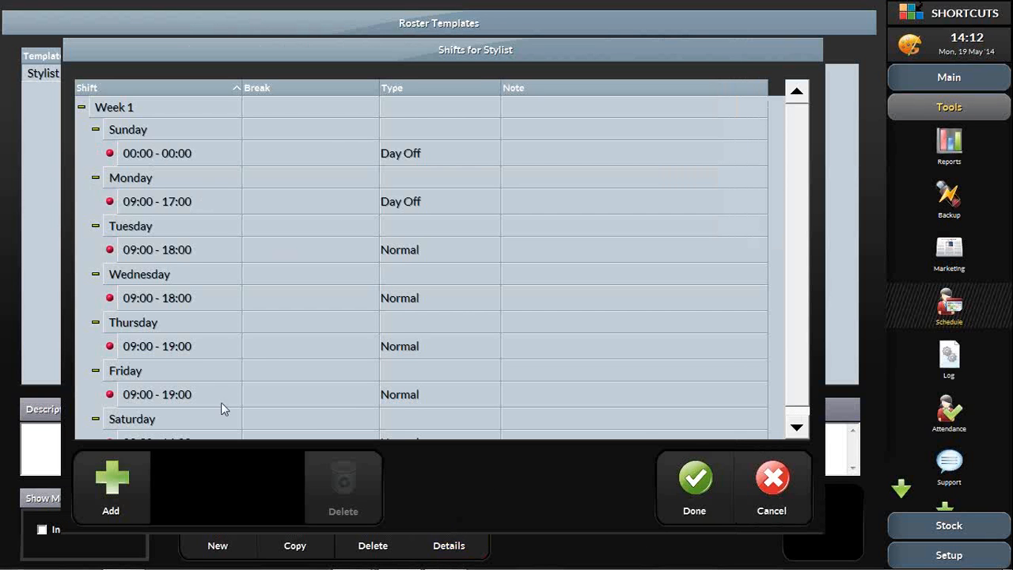
pyautogui.click(796, 426)
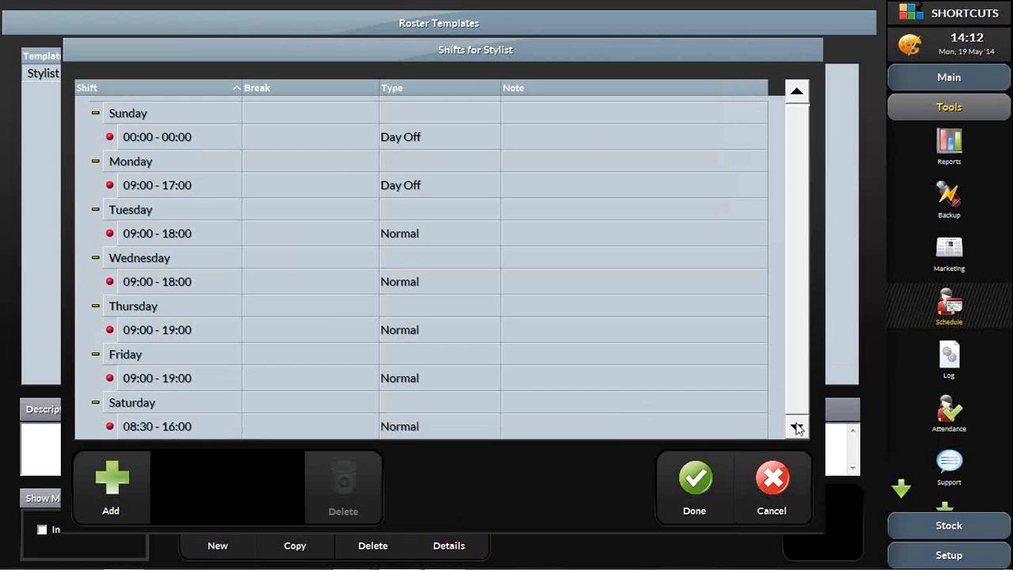
pyautogui.click(694, 507)
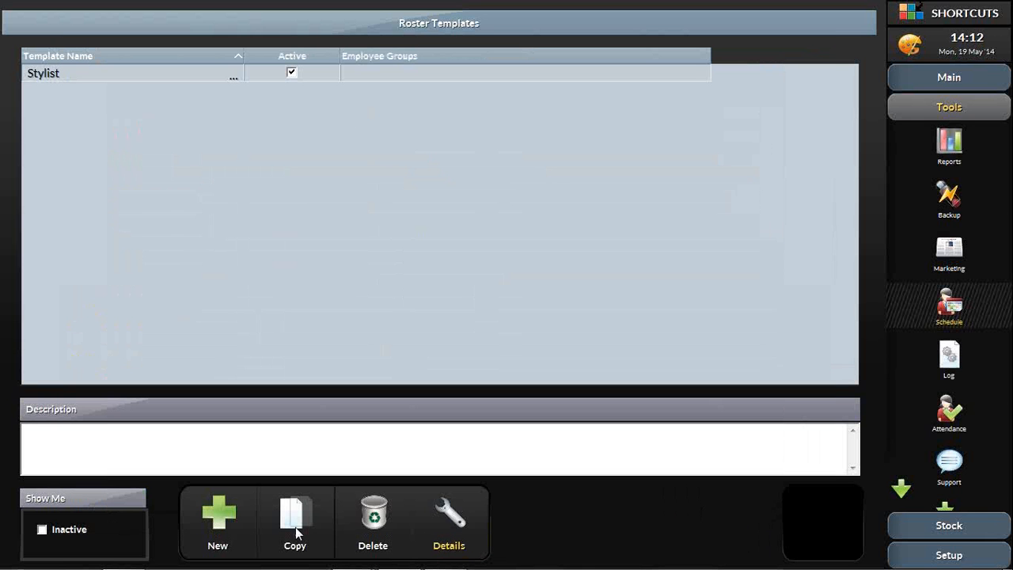
# - Create a new roster template named Junior
pyautogui.click(218, 531)
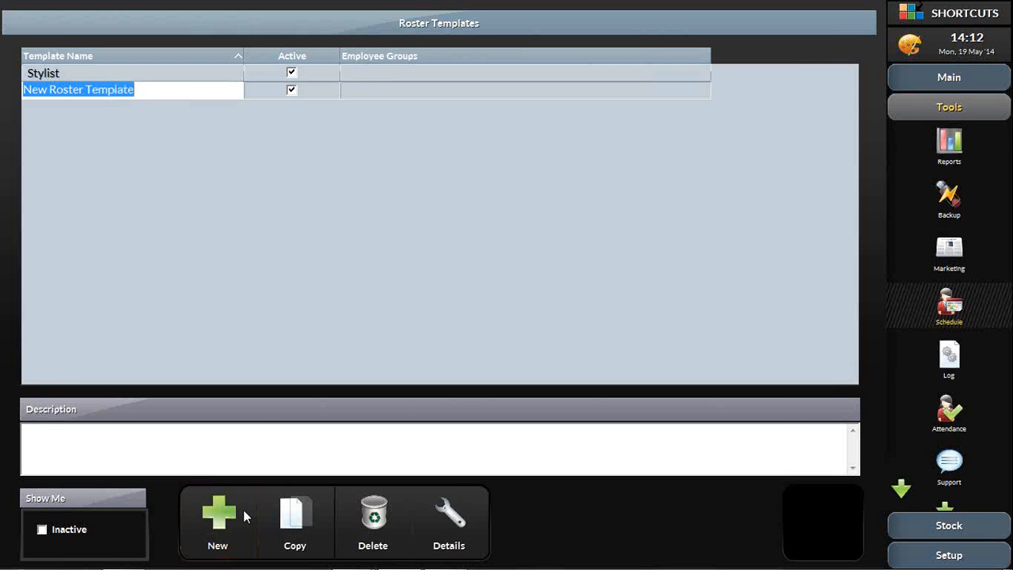
pyautogui.write('Junior')
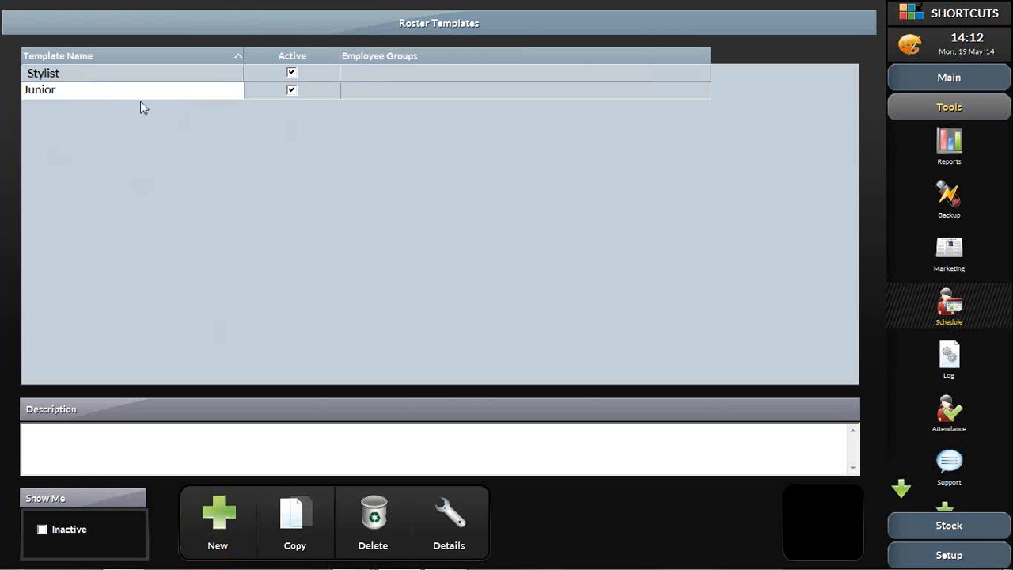
pyautogui.click(156, 132)
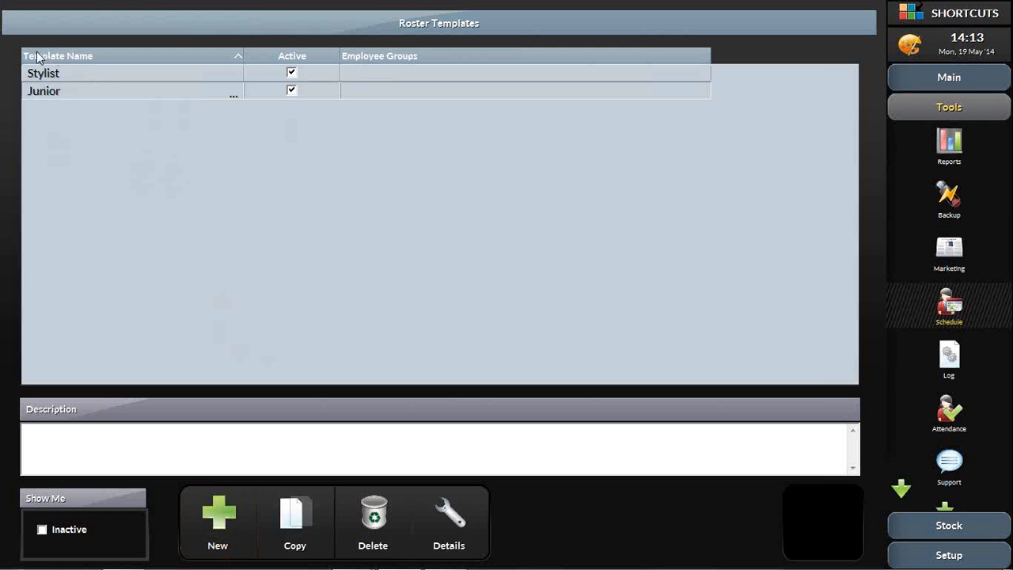
# - Open the Junior roster template's shift details and add a Day Off shift to Sunday of Week 1
pyautogui.click(463, 530)
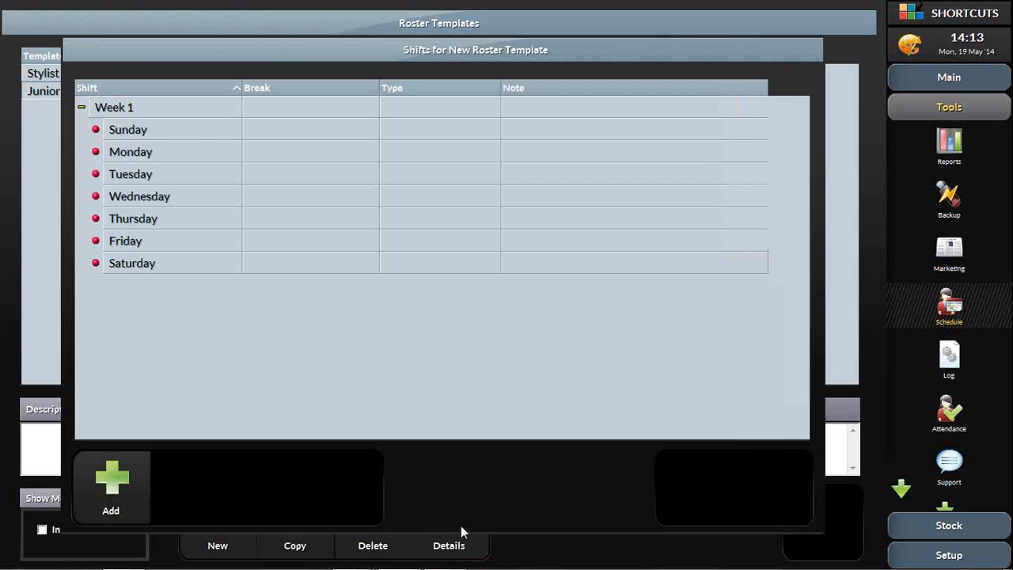
pyautogui.click(143, 133)
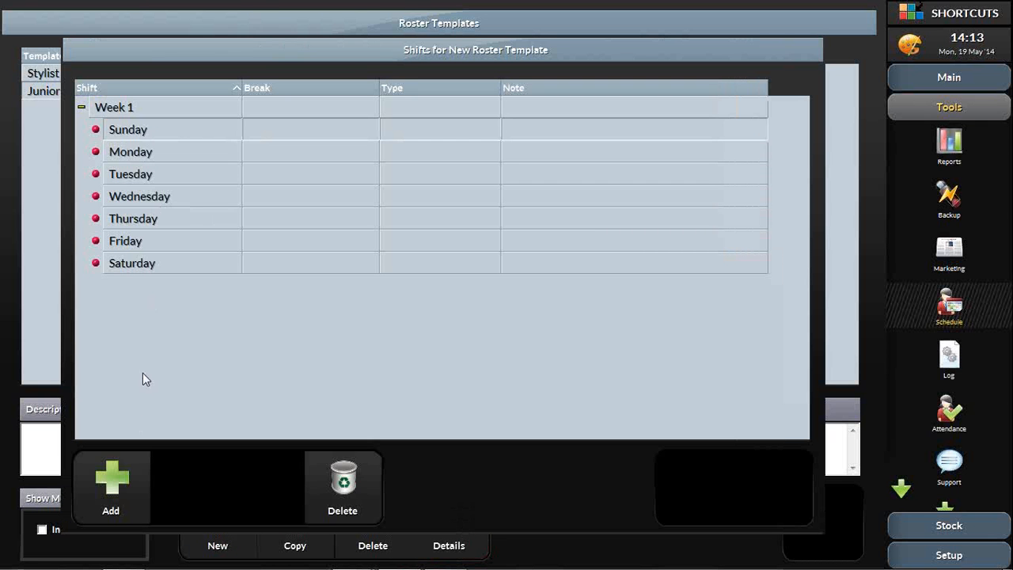
pyautogui.click(130, 495)
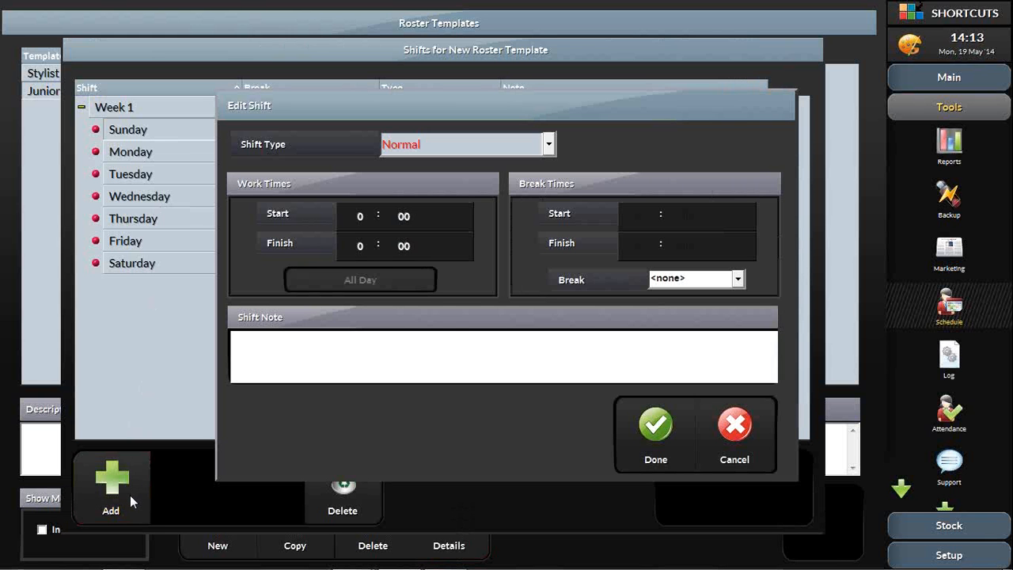
pyautogui.click(532, 151)
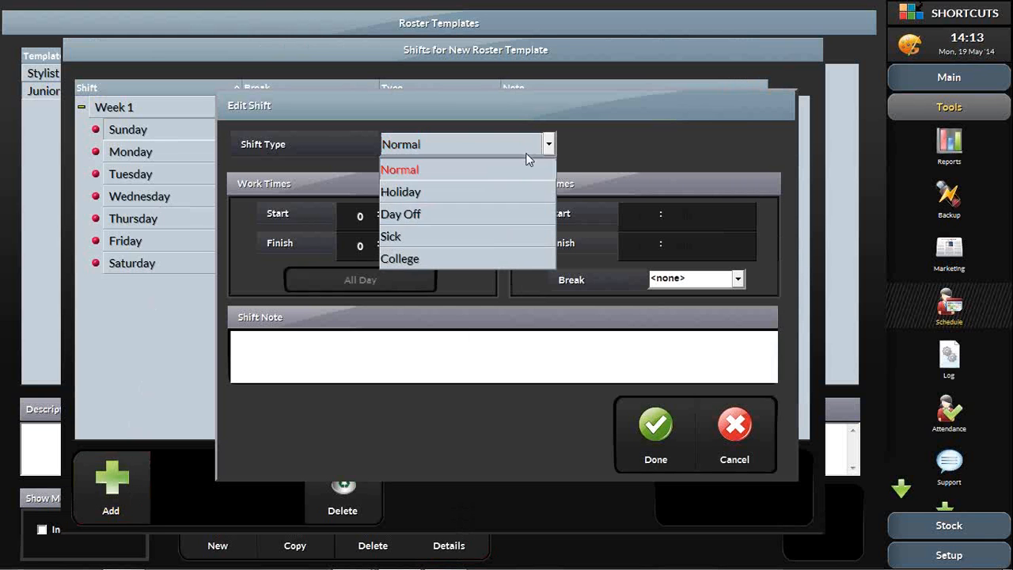
pyautogui.click(484, 213)
pyautogui.click(645, 439)
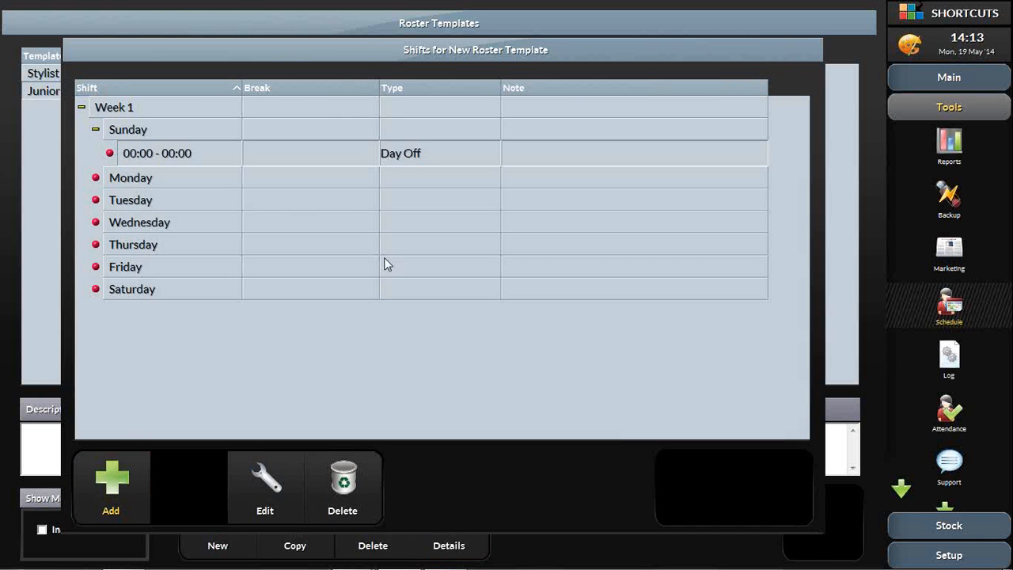
# - Add a Day Off shift to Monday in the Junior template, keeping the 09:00 to 17:00 times
pyautogui.click(215, 181)
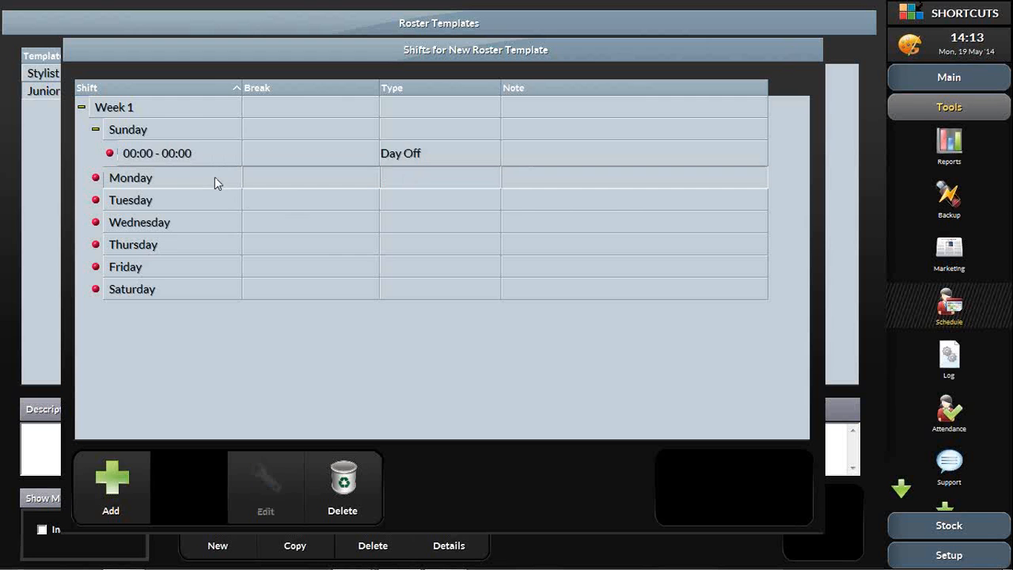
pyautogui.click(120, 486)
pyautogui.click(548, 144)
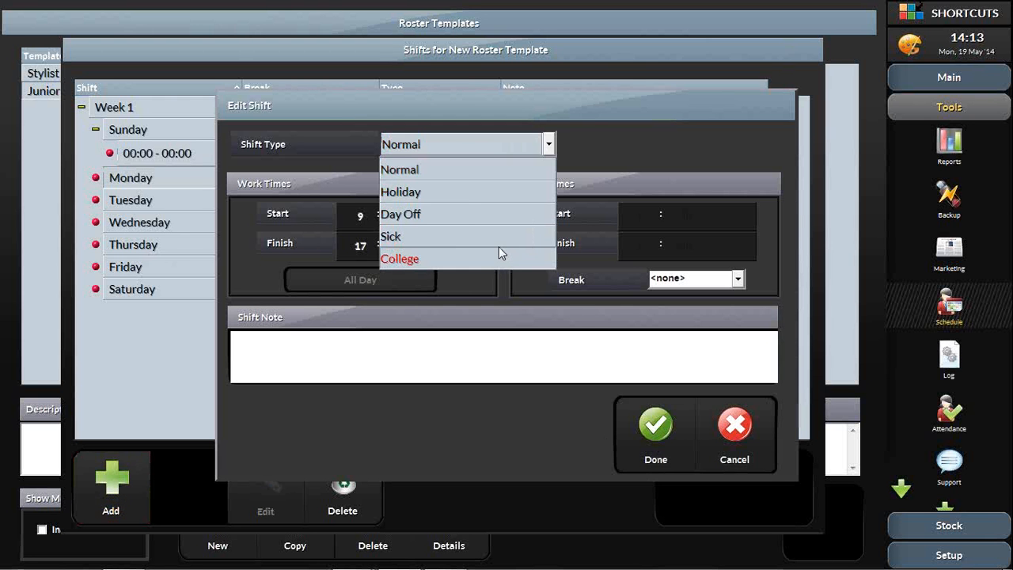
pyautogui.click(467, 215)
pyautogui.click(661, 431)
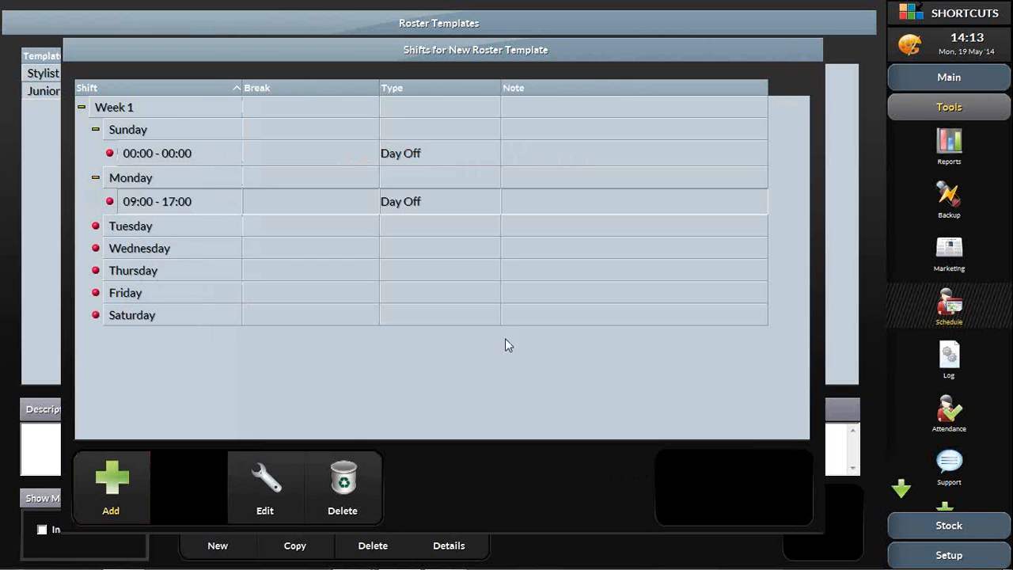
# - Add a Normal shift from 09:00 to 18:00 to Tuesday in the Junior template
pyautogui.click(143, 225)
pyautogui.click(138, 495)
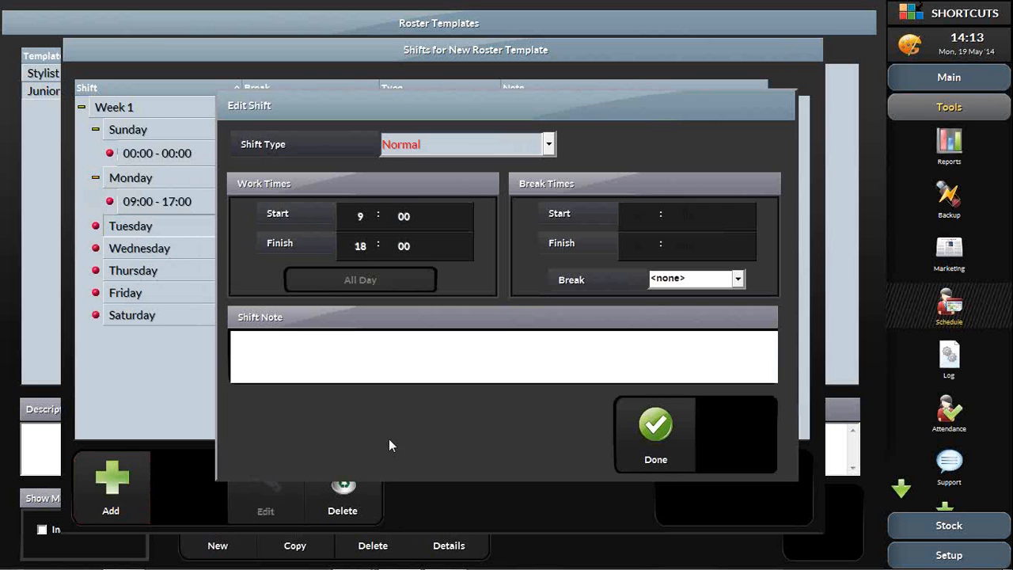
pyautogui.click(658, 449)
# - Add a College shift from 09:00 to 18:00 to Wednesday in the Junior template
pyautogui.click(167, 276)
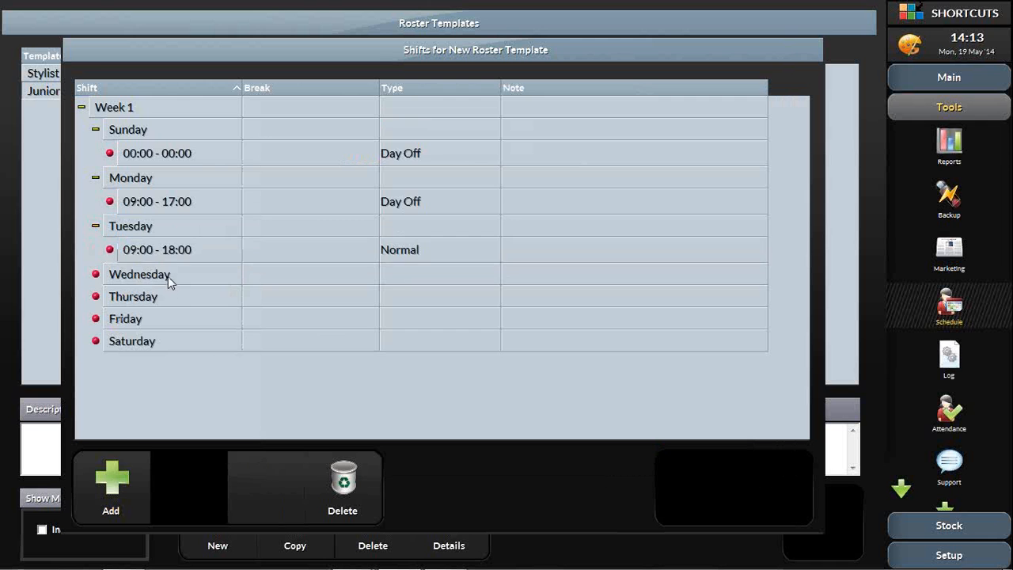
pyautogui.click(106, 481)
pyautogui.click(411, 144)
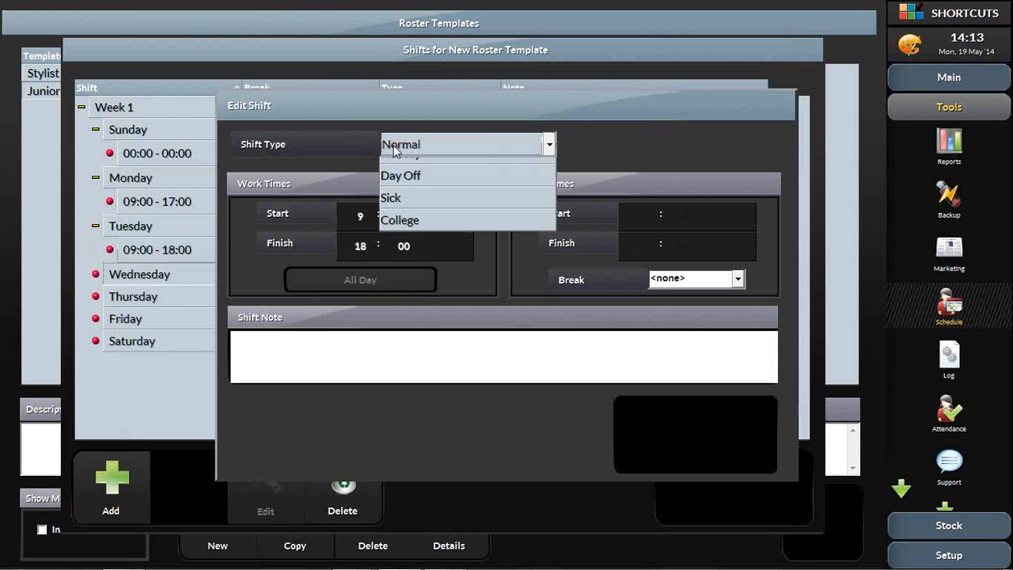
pyautogui.click(419, 258)
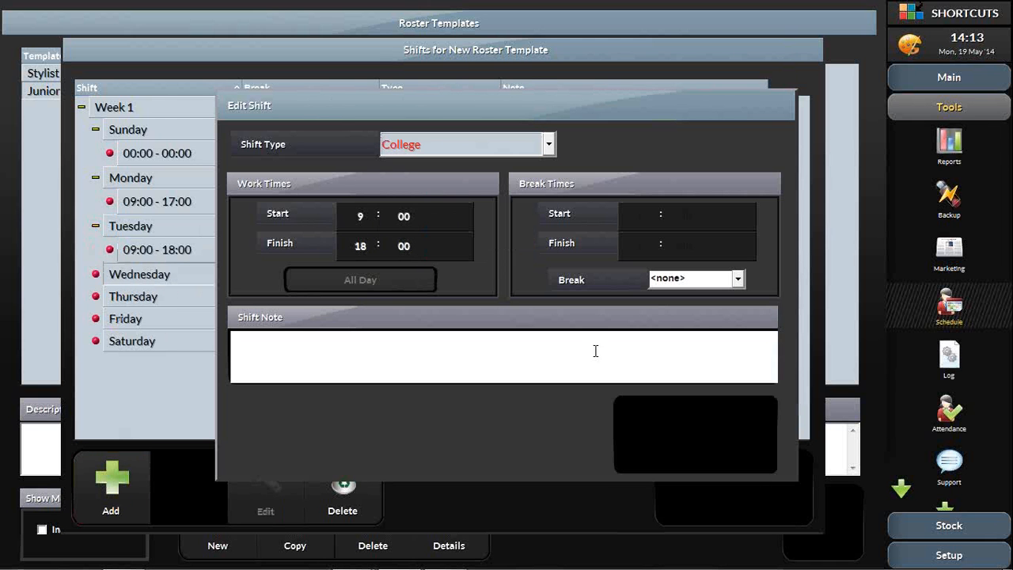
pyautogui.click(639, 434)
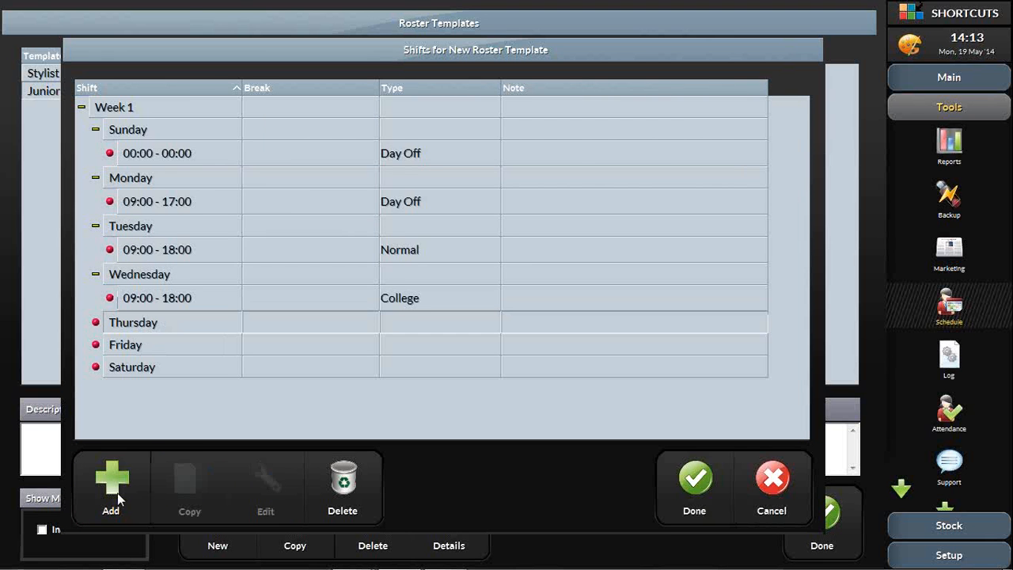
# - Add Normal shifts for Thursday and Friday from 09:00 to 19:00 and Saturday from 08:30 to 16:00, closing the roster templates
pyautogui.doubleClick(397, 308)
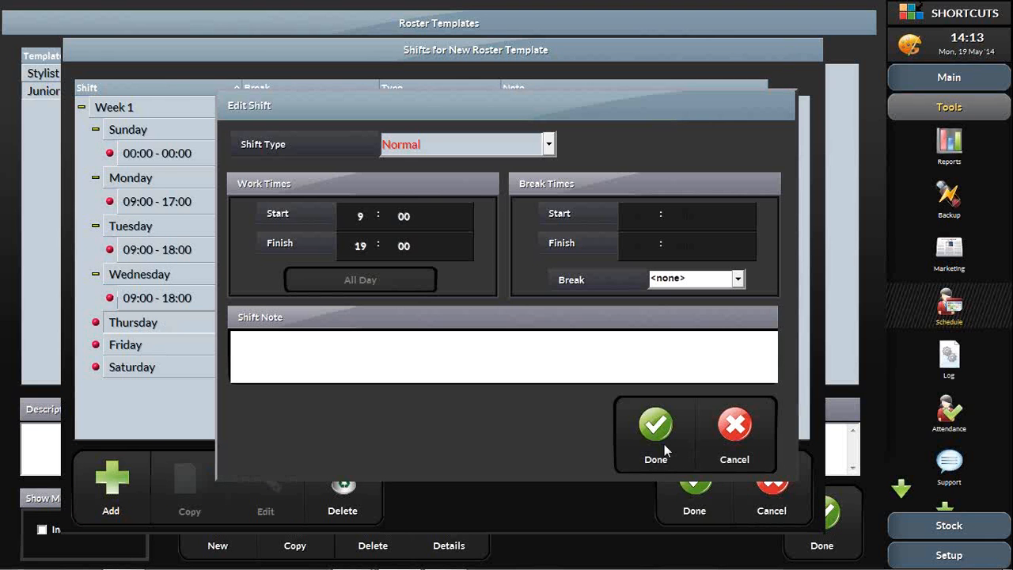
pyautogui.click(664, 444)
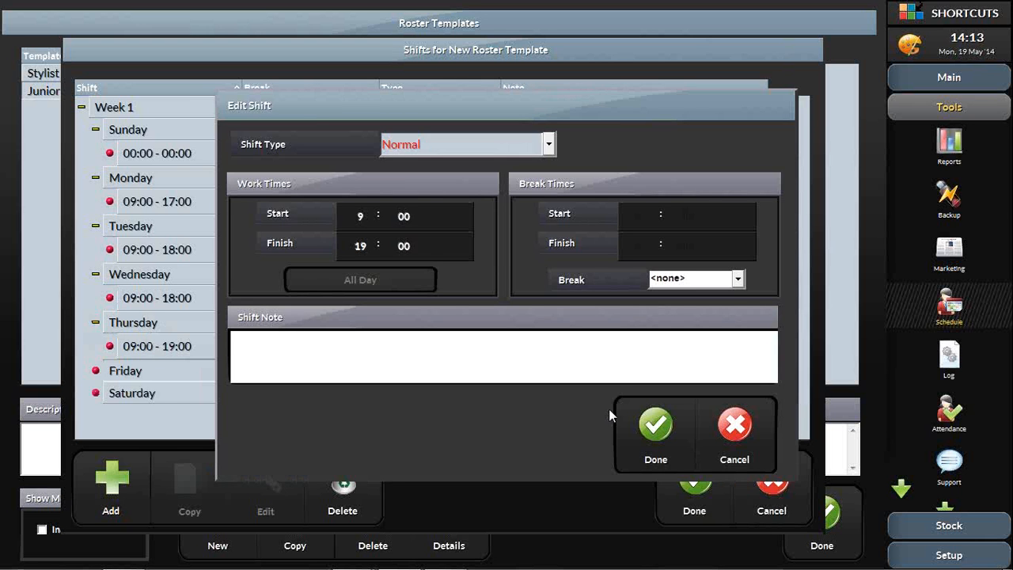
pyautogui.click(655, 427)
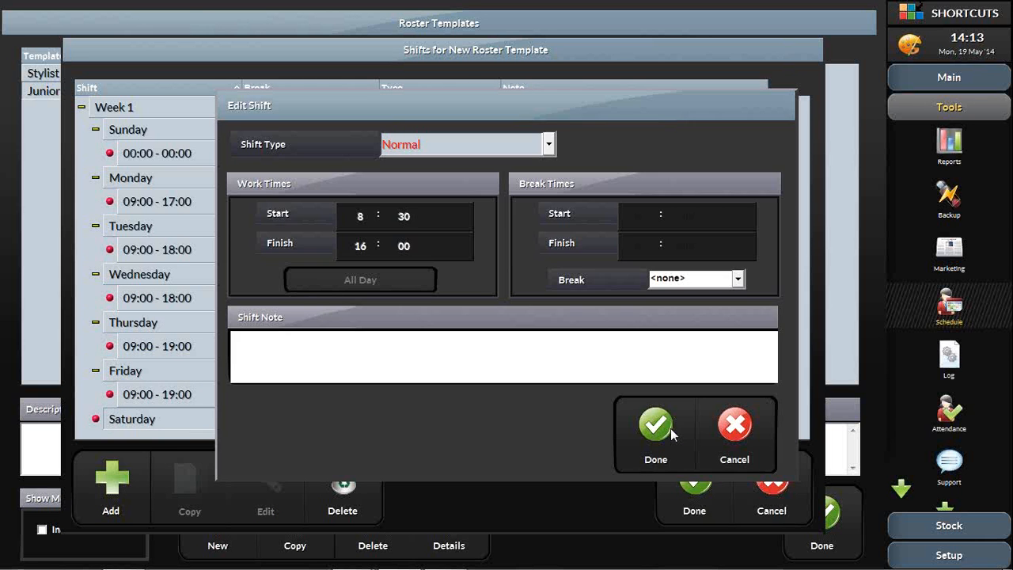
pyautogui.click(671, 428)
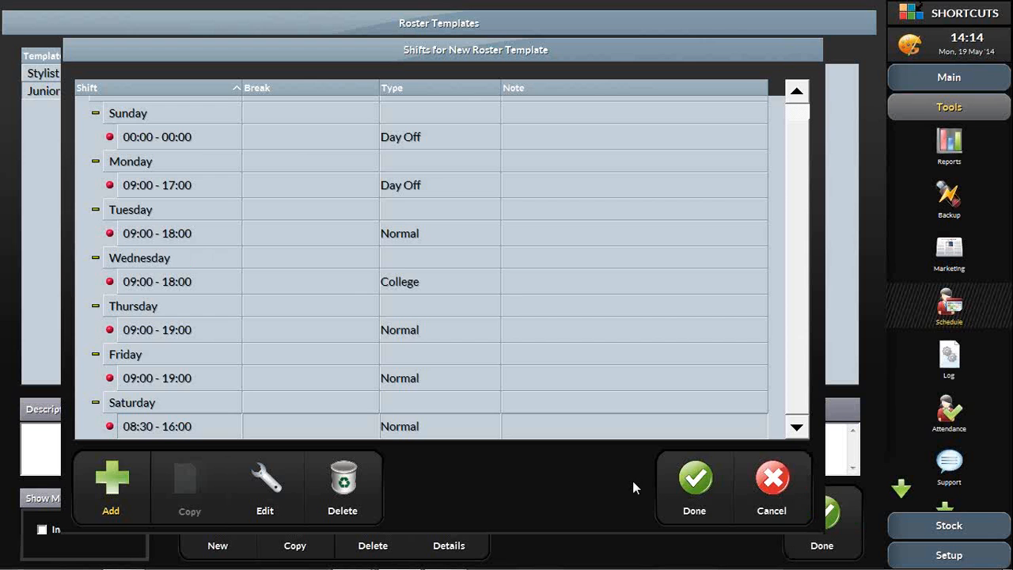
pyautogui.click(771, 481)
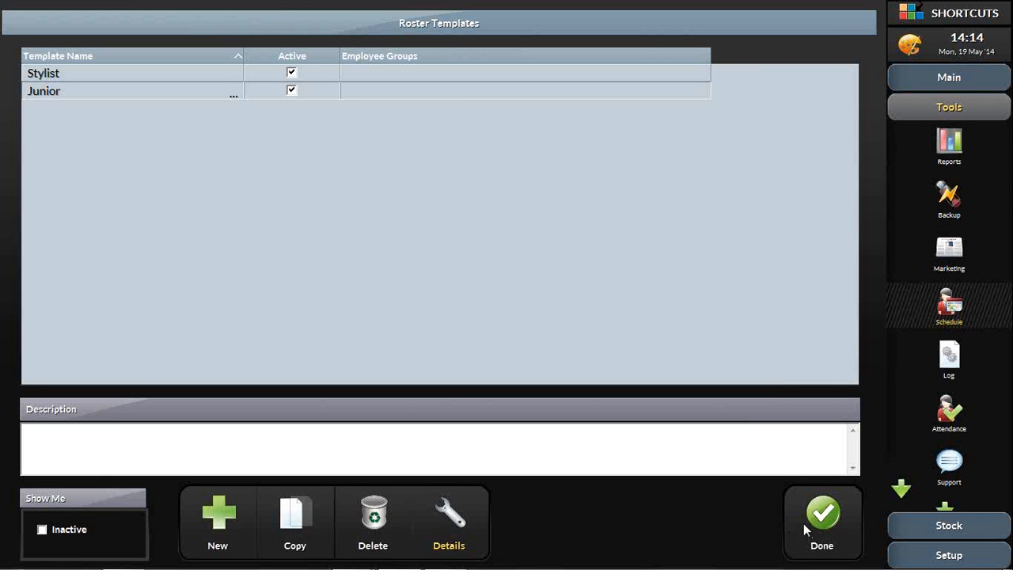
pyautogui.click(803, 522)
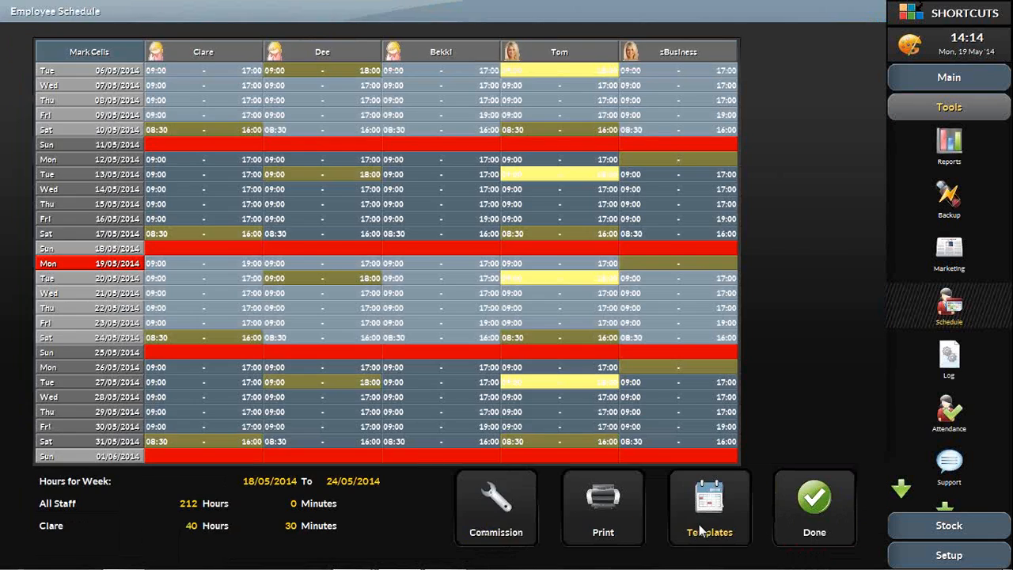
# - Reopen the roster templates, view the Stylist template's shifts, and close the employee schedule
pyautogui.click(698, 523)
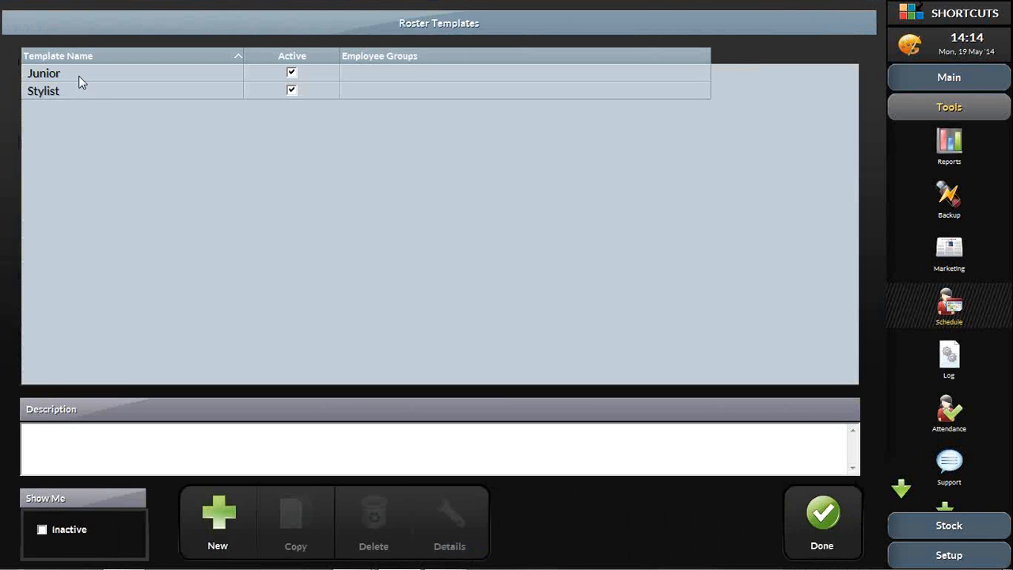
pyautogui.click(78, 77)
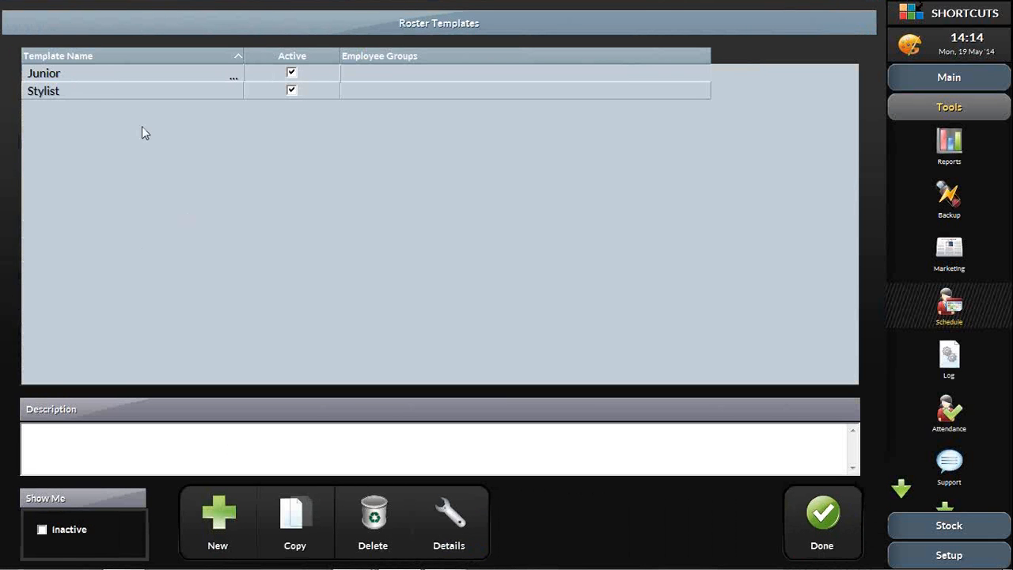
pyautogui.click(73, 94)
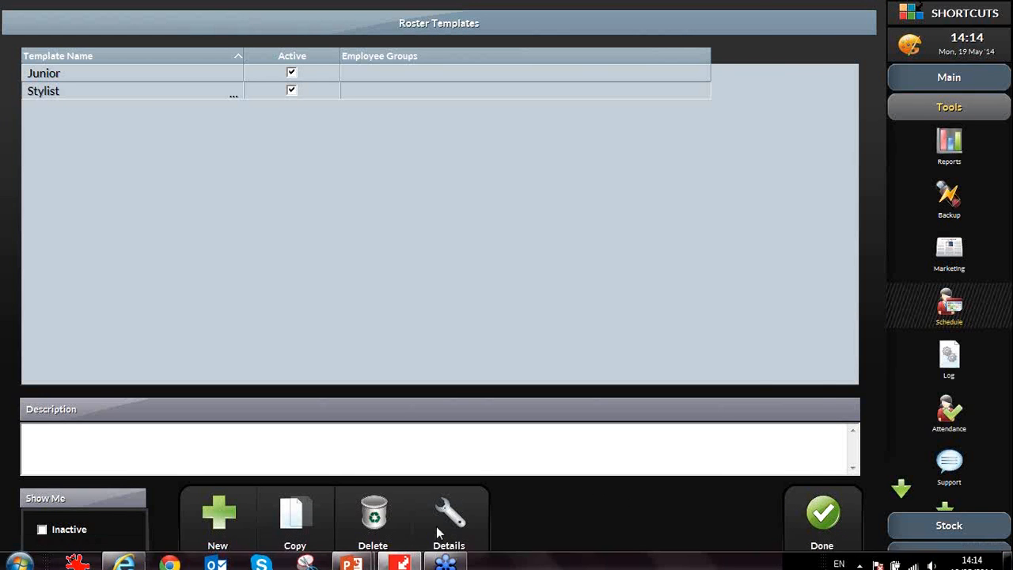
pyautogui.click(461, 531)
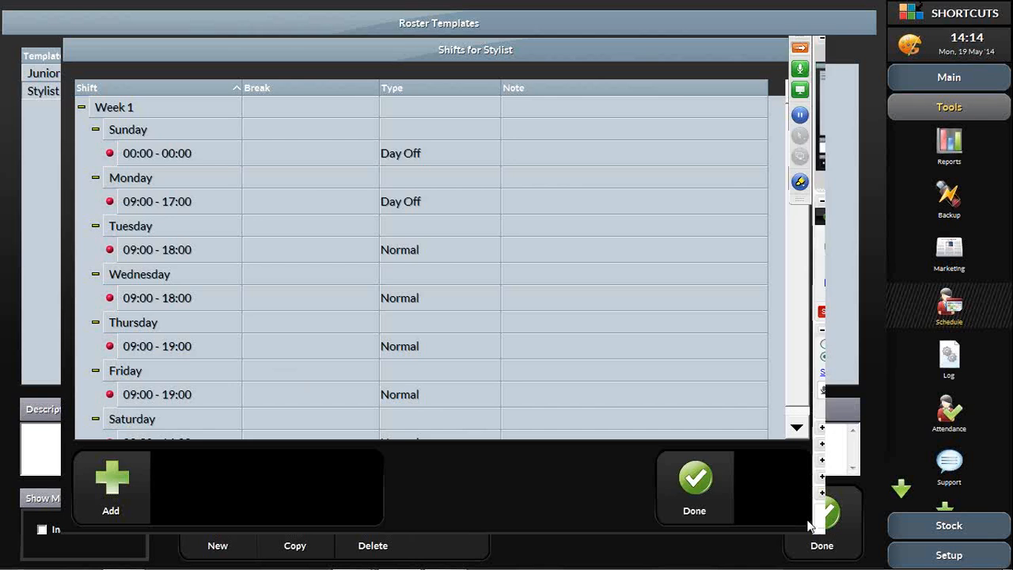
pyautogui.click(697, 475)
pyautogui.click(802, 515)
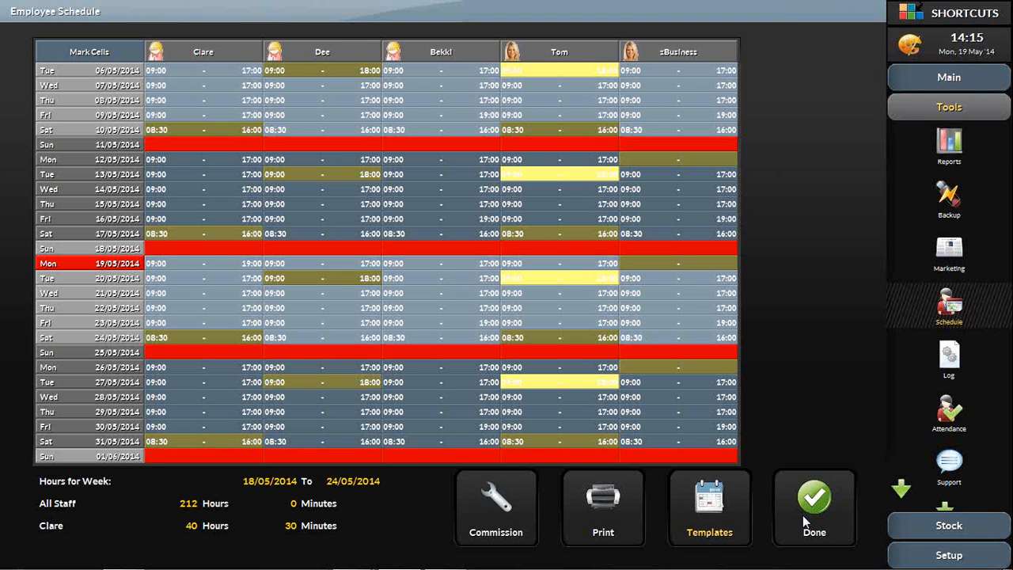
pyautogui.click(802, 514)
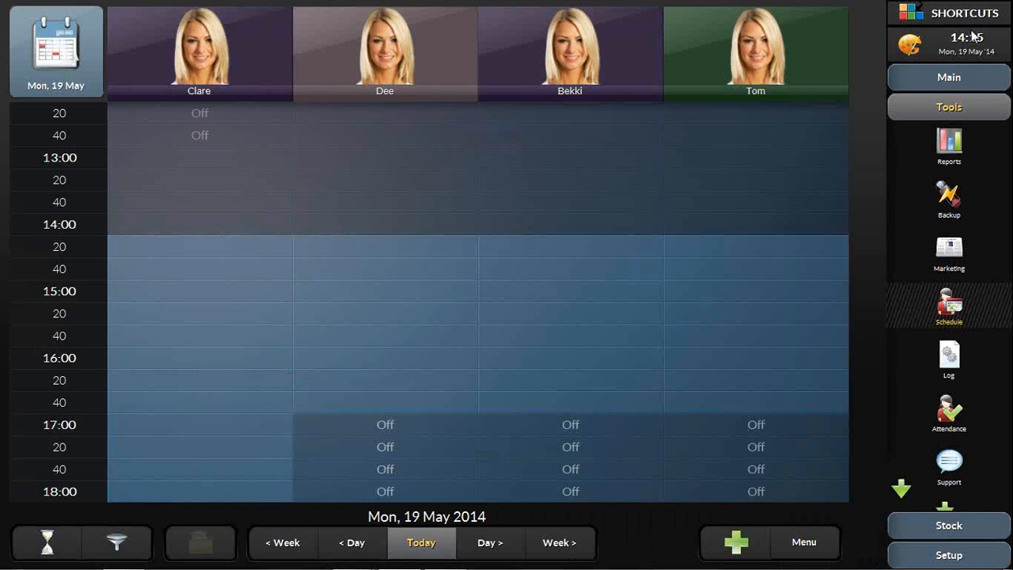
# - Create an employee group named Stylist and set its default level to Stylist
pyautogui.click(966, 561)
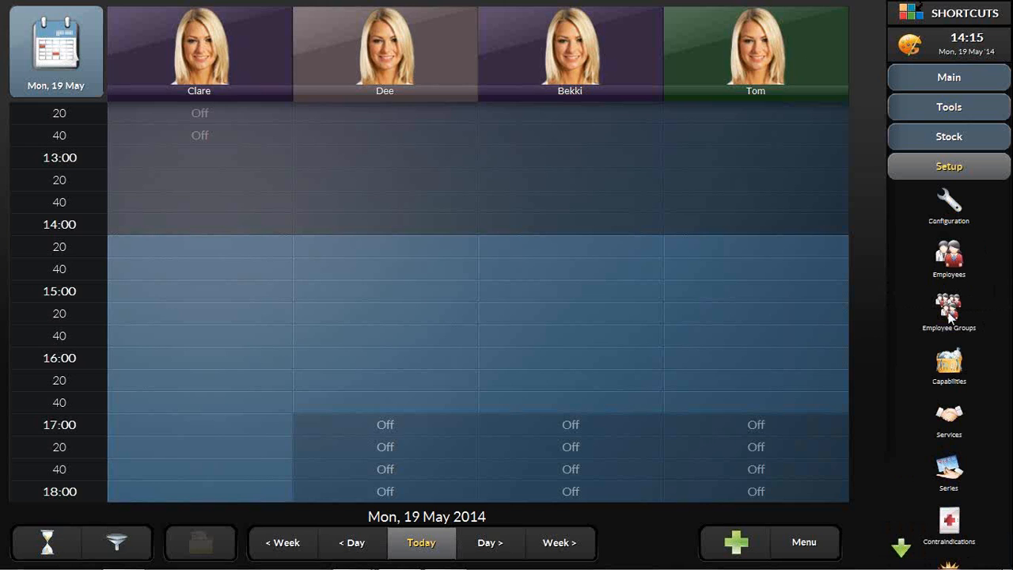
pyautogui.click(948, 315)
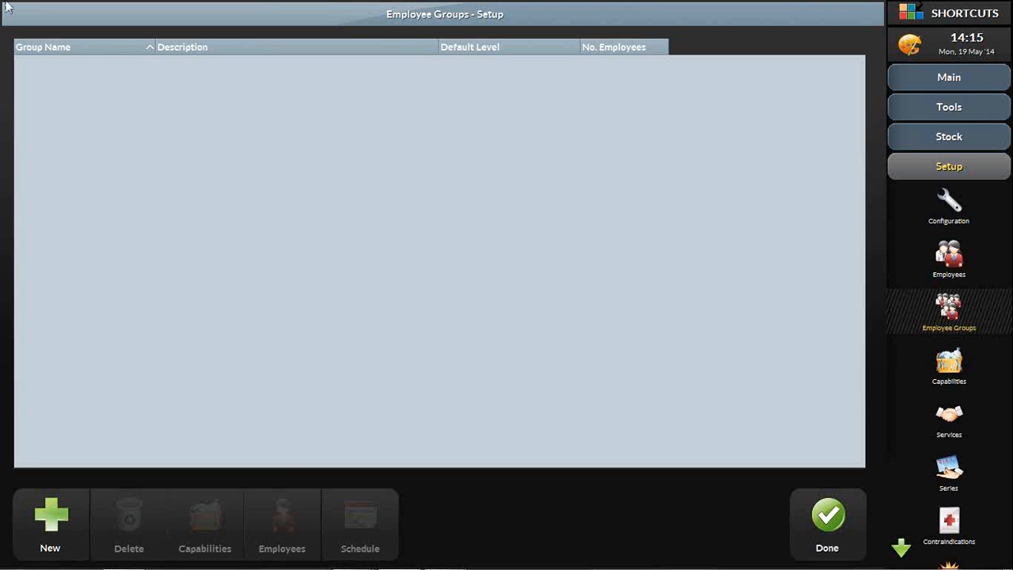
pyautogui.click(48, 515)
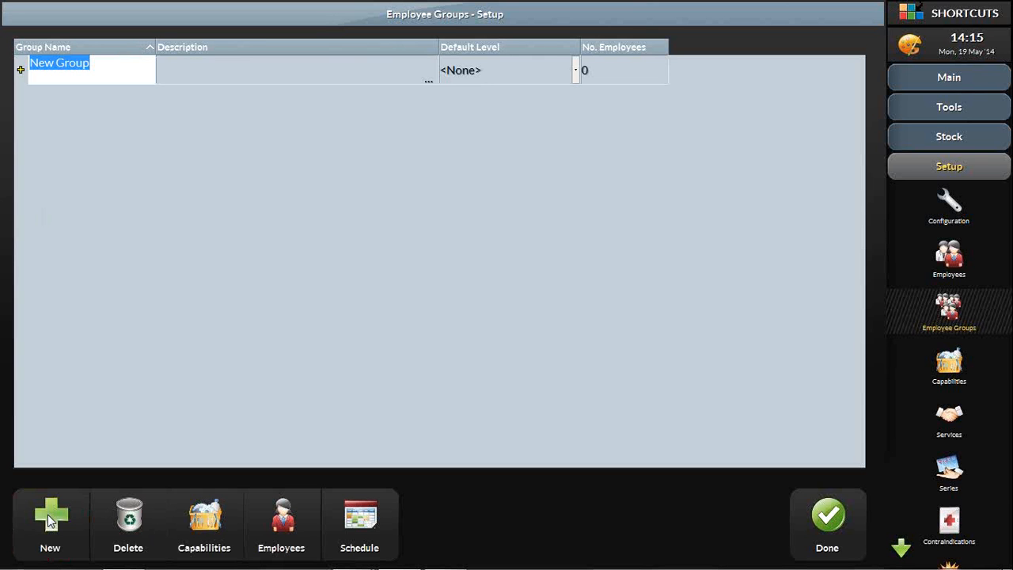
pyautogui.write('Stylist')
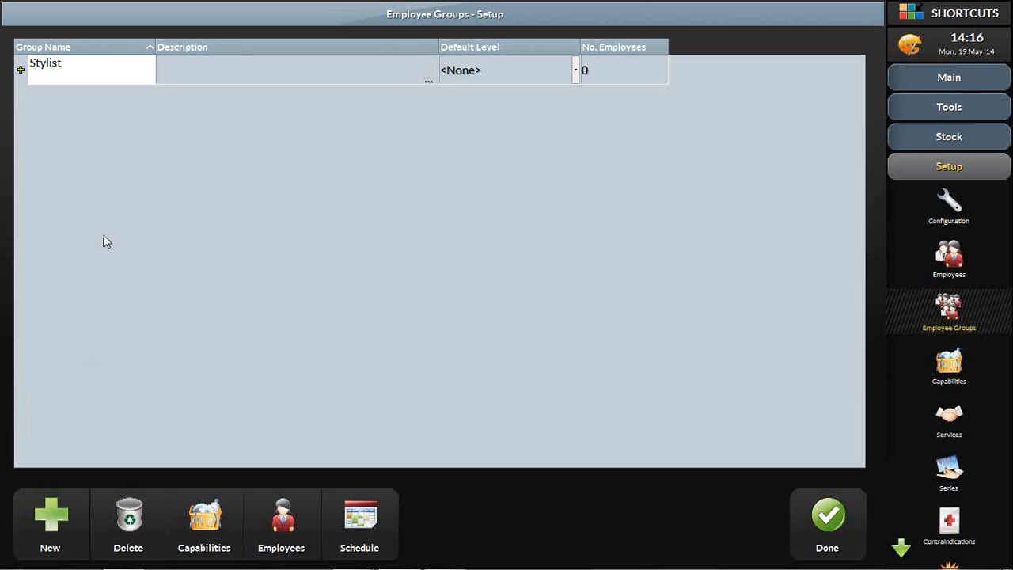
pyautogui.click(101, 195)
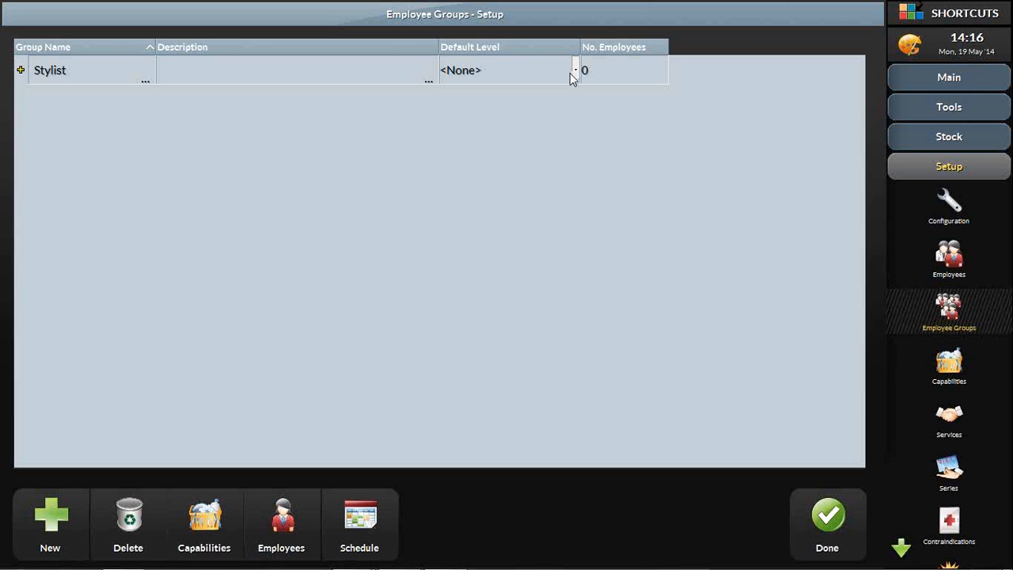
pyautogui.click(572, 70)
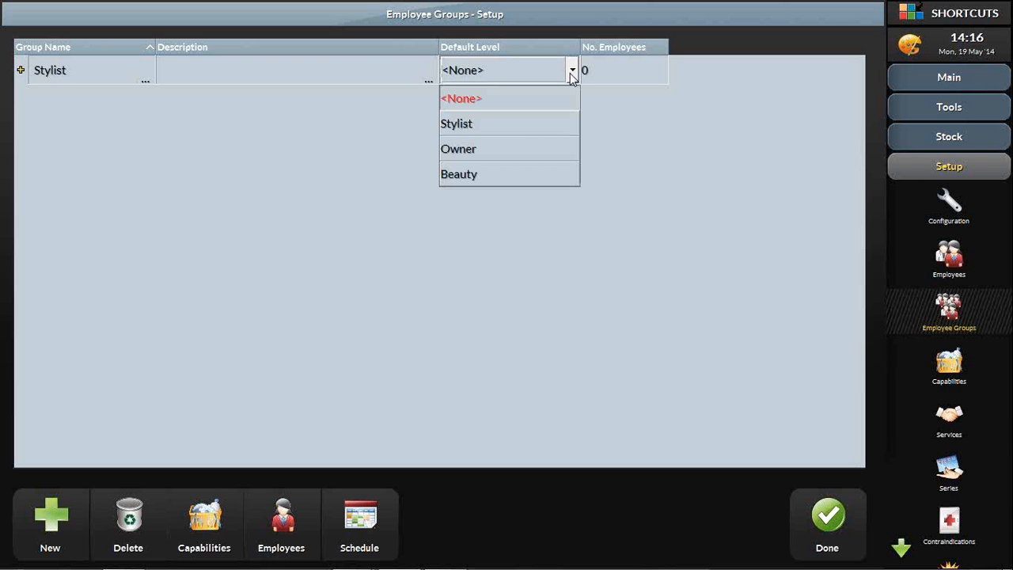
pyautogui.click(552, 126)
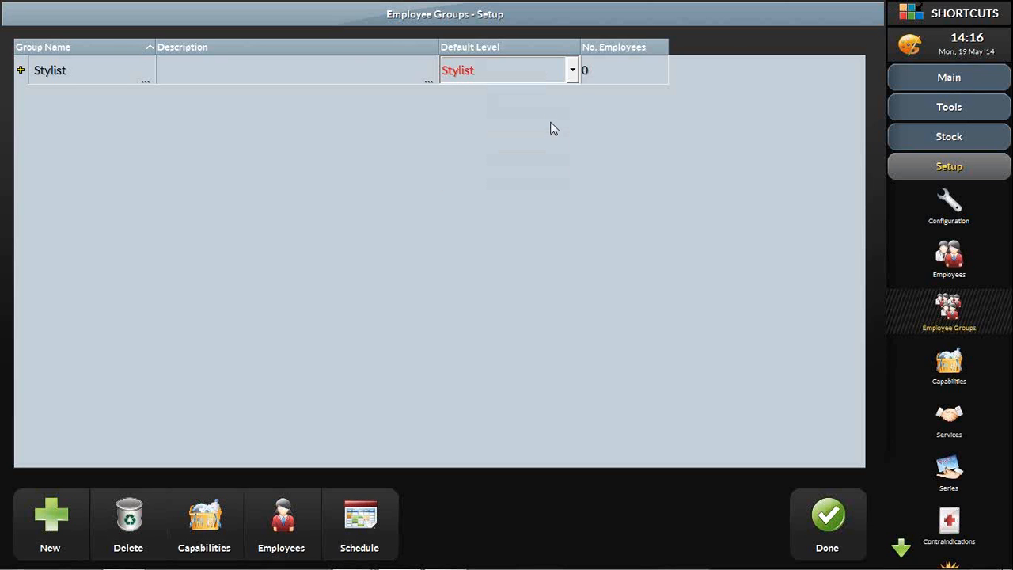
# - Expand the Stylist group and add the first two listed employees to it
pyautogui.click(20, 70)
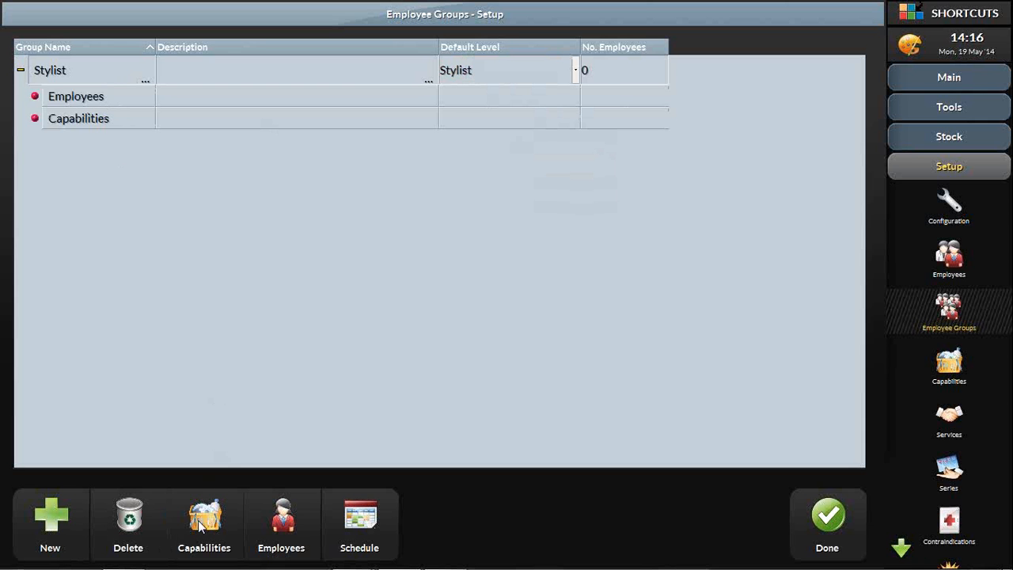
pyautogui.click(281, 532)
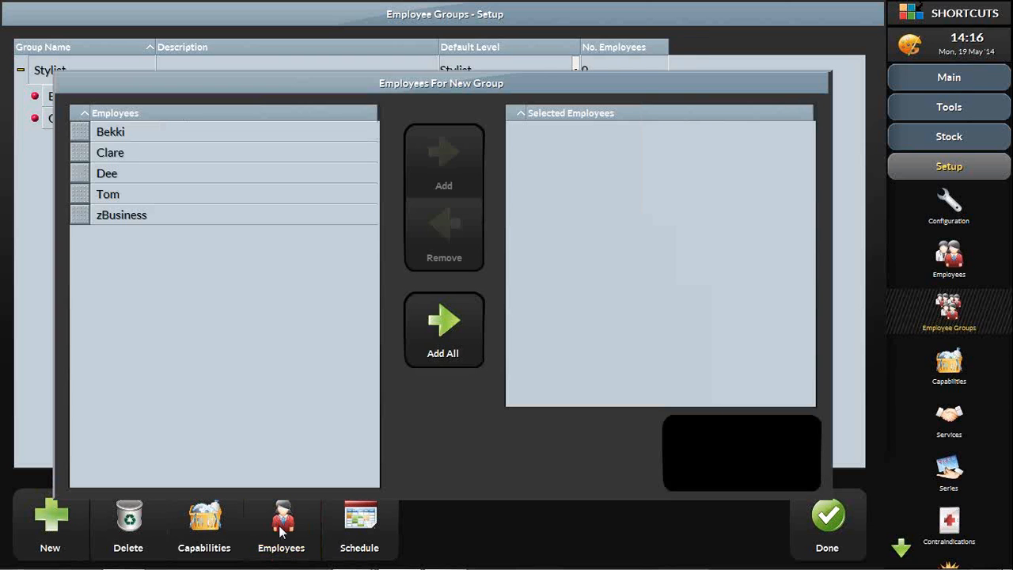
pyautogui.click(86, 133)
pyautogui.click(86, 154)
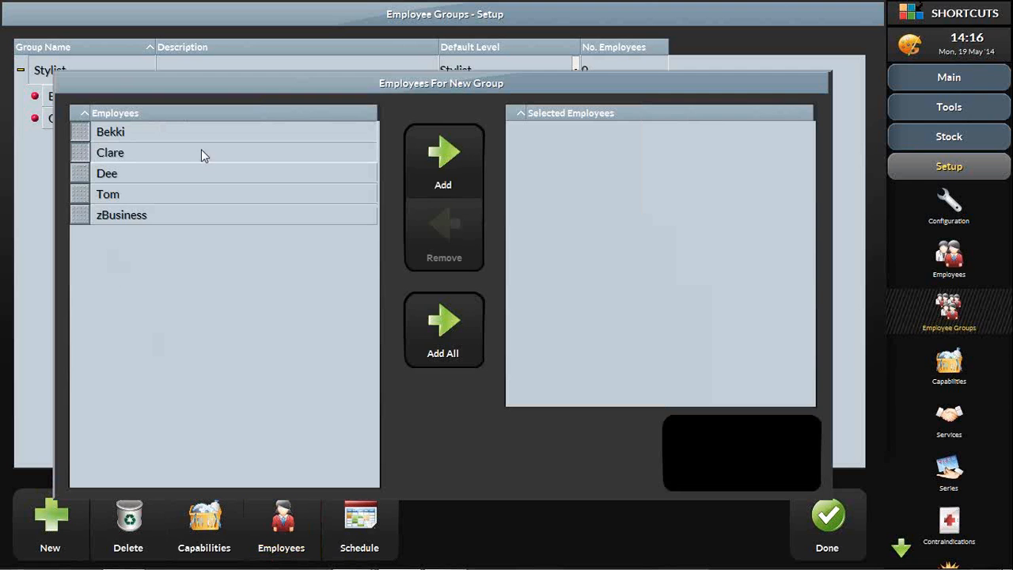
pyautogui.click(445, 157)
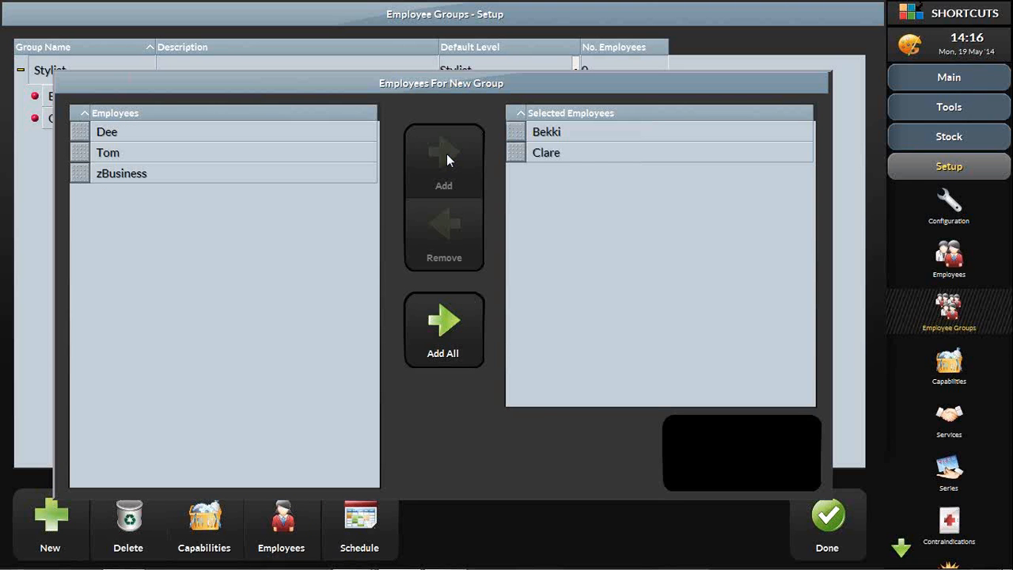
pyautogui.click(701, 457)
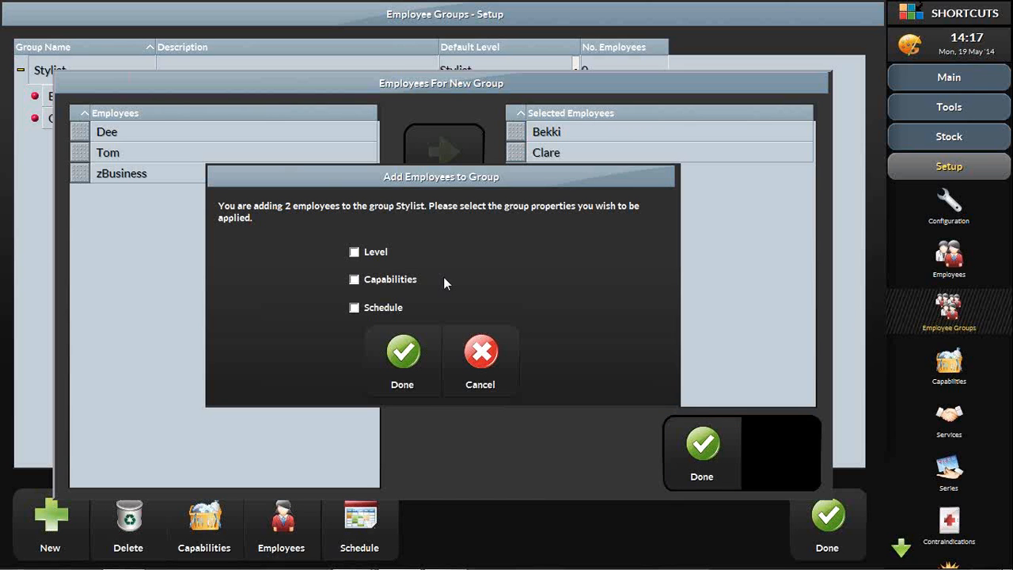
# - Apply the group's Level, Capabilities and Schedule properties to the two added employees
pyautogui.click(353, 253)
pyautogui.click(356, 280)
pyautogui.click(355, 308)
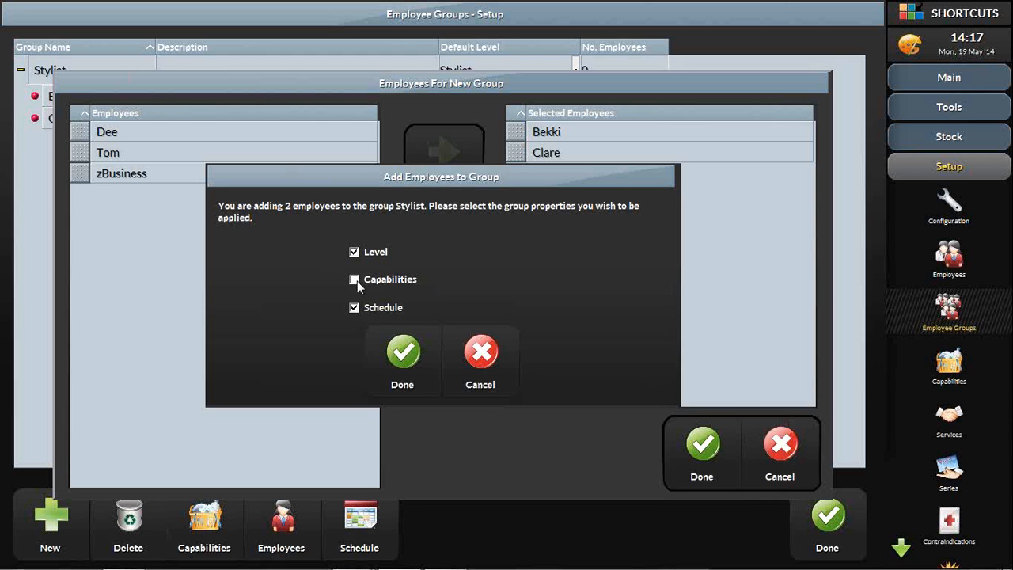
pyautogui.click(355, 281)
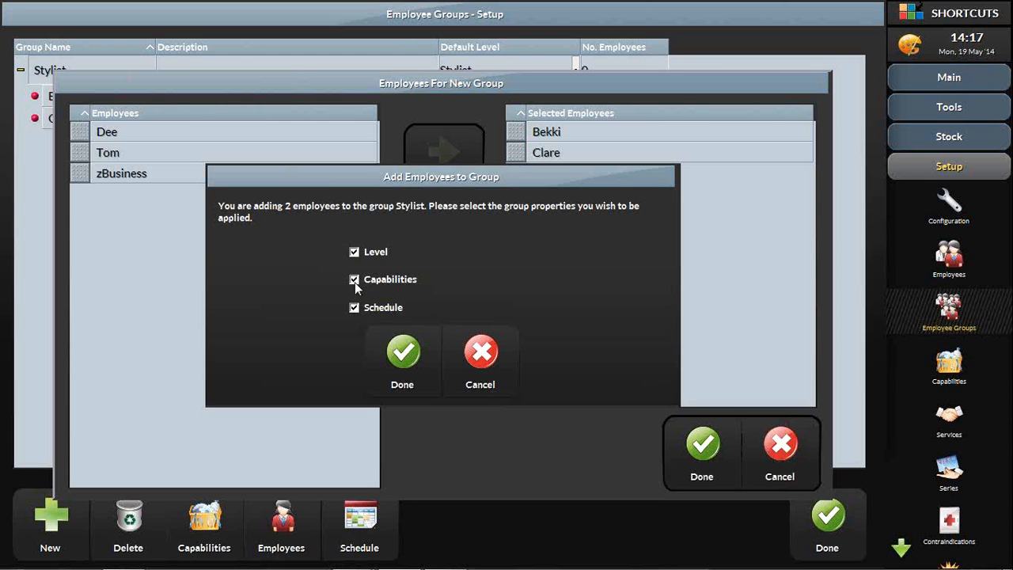
pyautogui.click(405, 354)
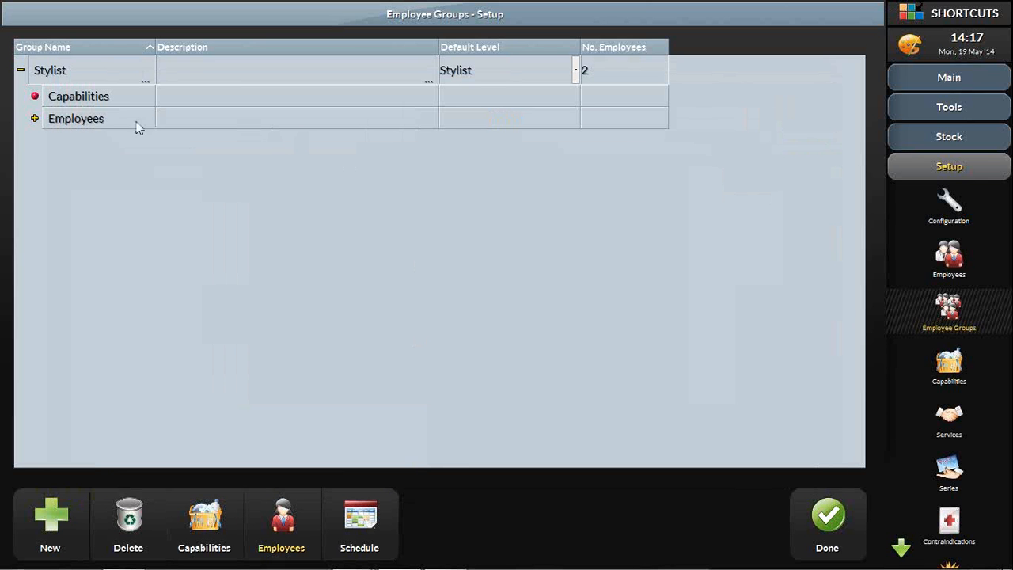
# - Add the Stylist roster template to the group's schedule with a date range from 01 June 2014 to 30 September 2014
pyautogui.click(362, 535)
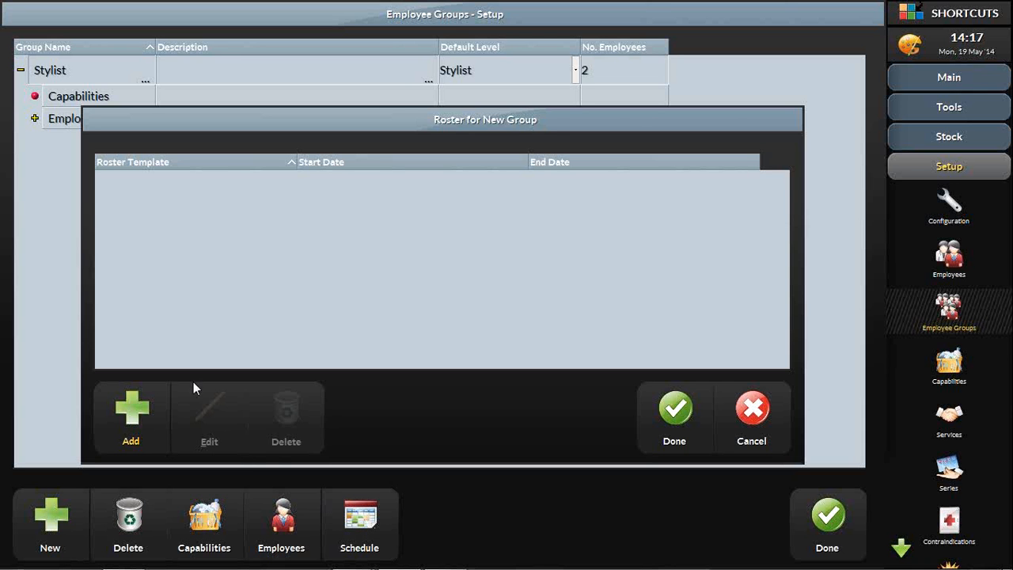
pyautogui.click(131, 412)
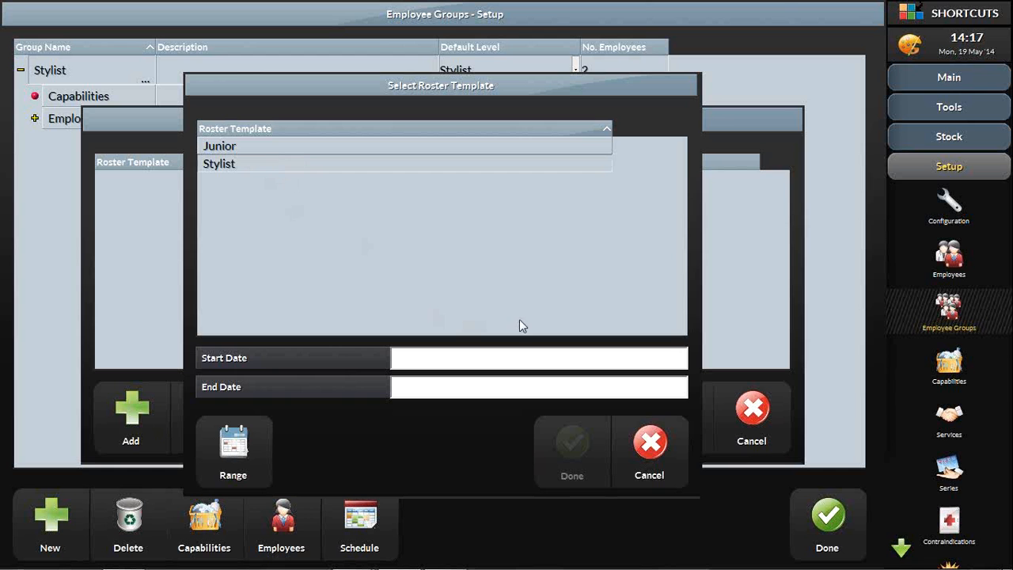
pyautogui.click(235, 467)
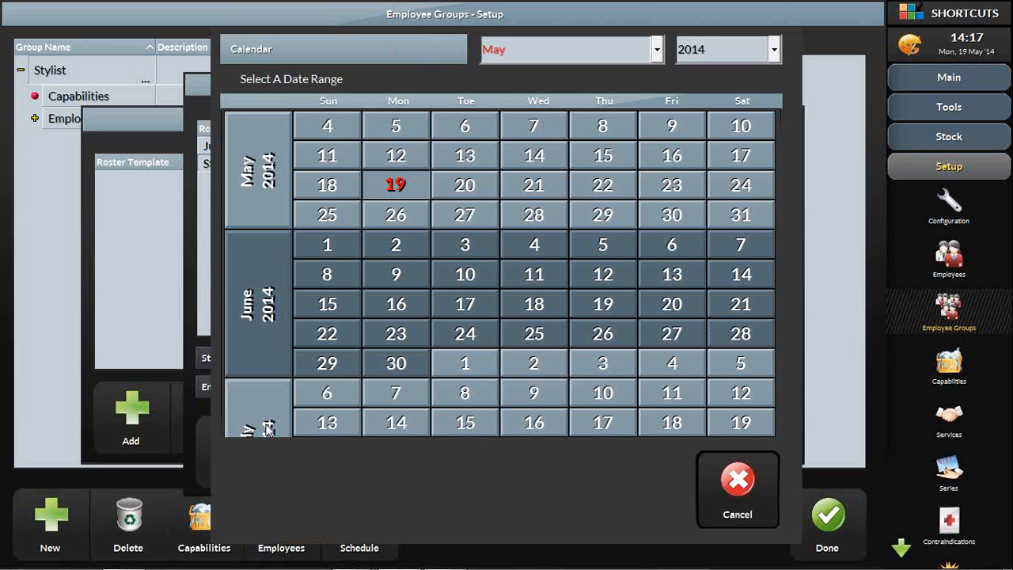
pyautogui.click(327, 245)
pyautogui.scroll(-5, 266, 265)
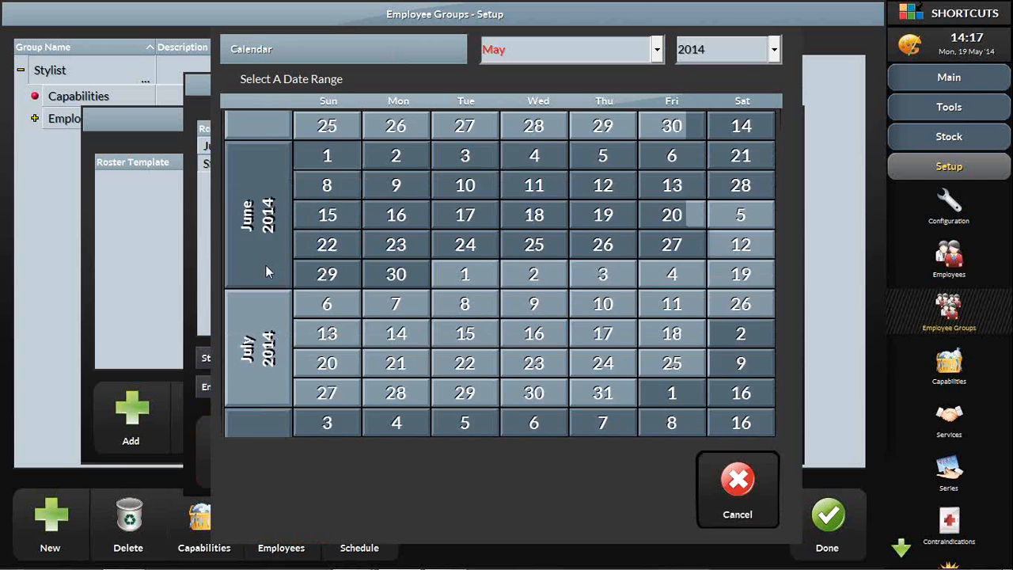
pyautogui.scroll(-3, 250, 327)
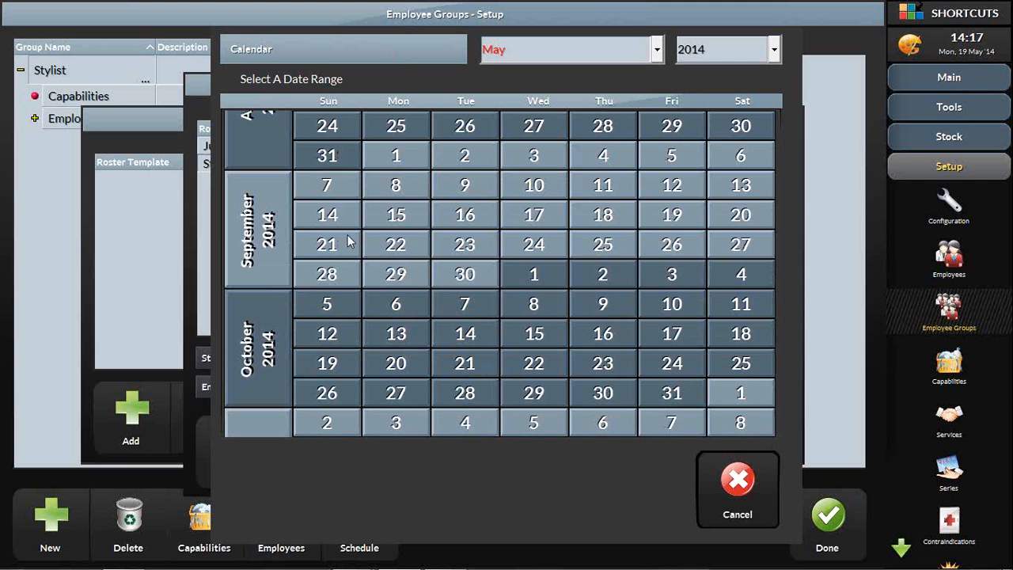
pyautogui.click(466, 273)
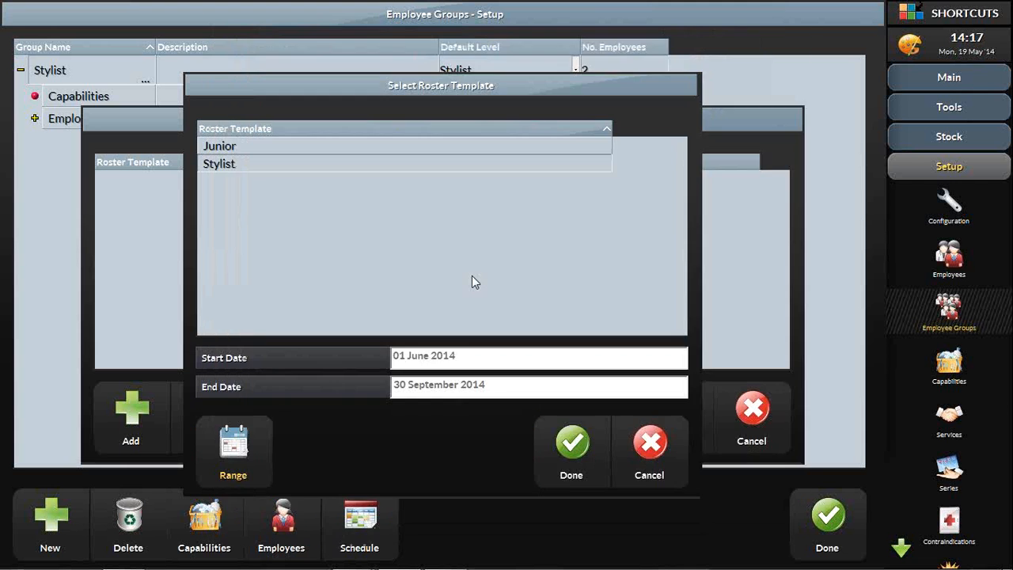
# - Save the Stylist group's roster and apply it to all employees in the group
pyautogui.click(580, 451)
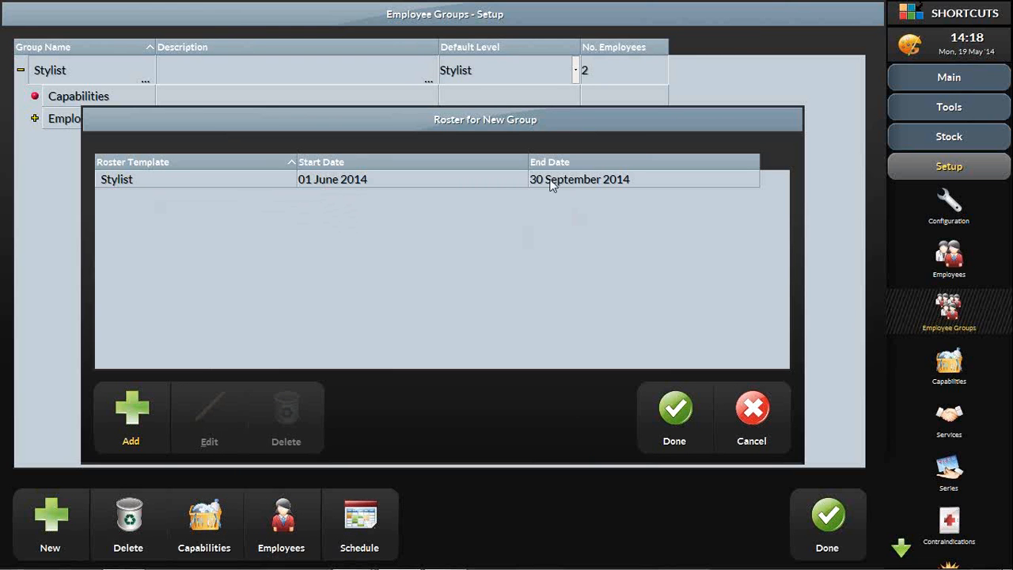
pyautogui.click(675, 415)
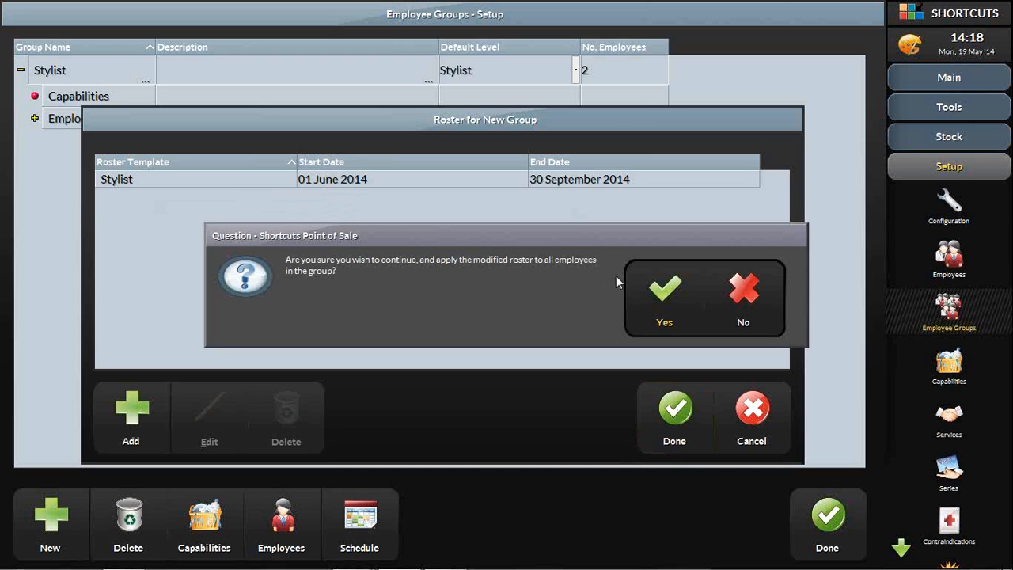
pyautogui.click(660, 299)
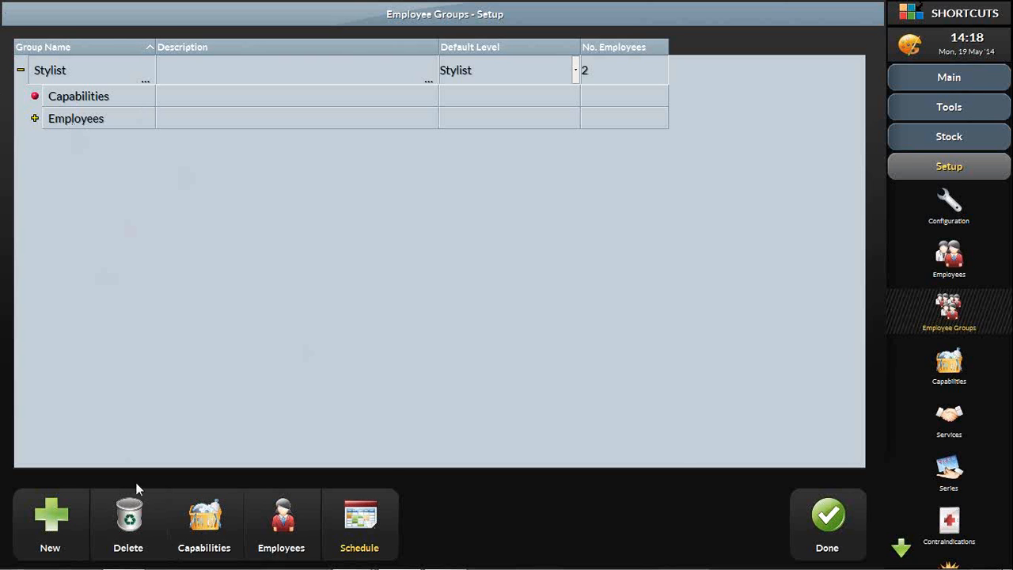
# - Add the Hair capability to the Stylist group
pyautogui.click(212, 530)
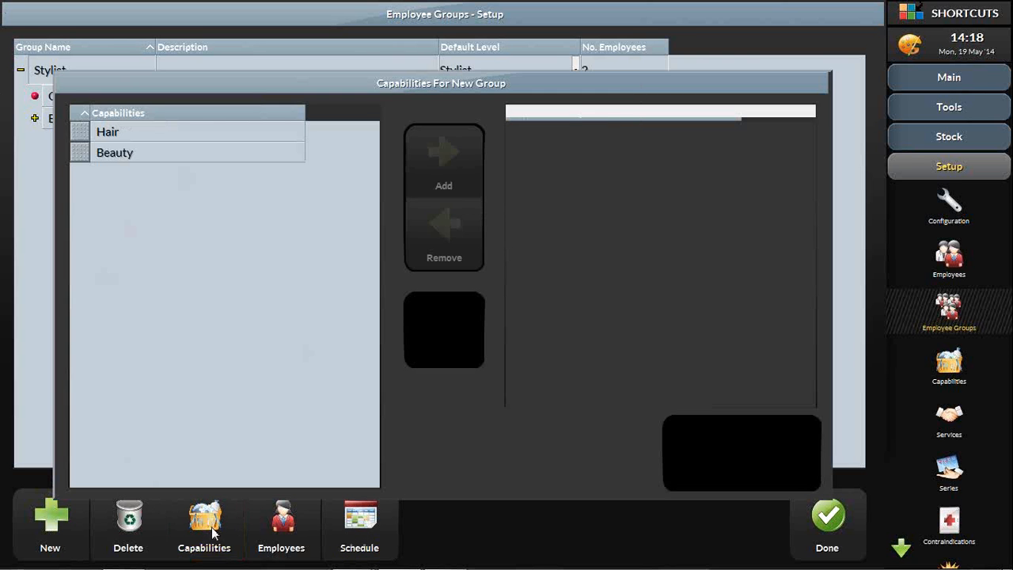
pyautogui.click(83, 134)
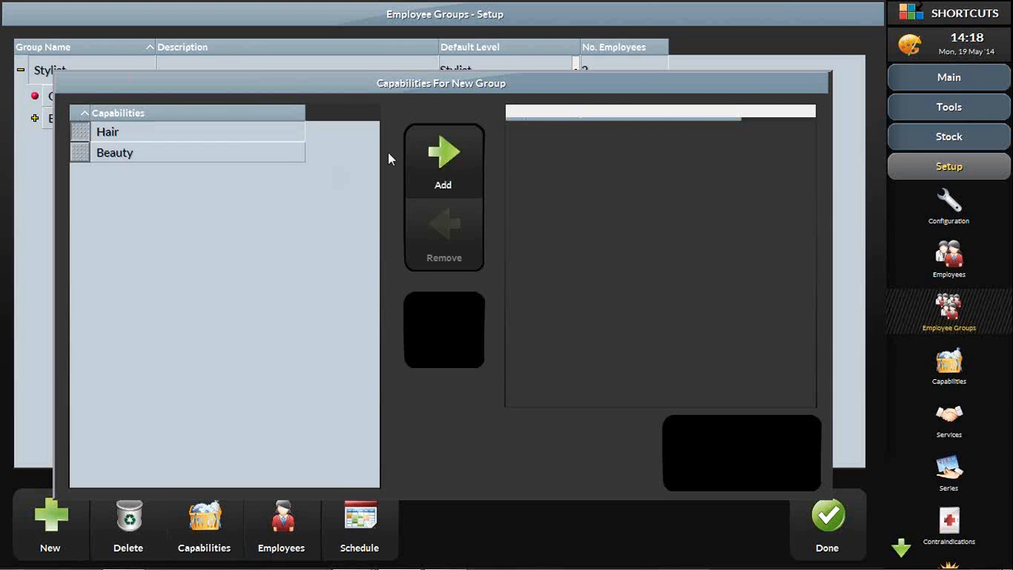
pyautogui.click(446, 164)
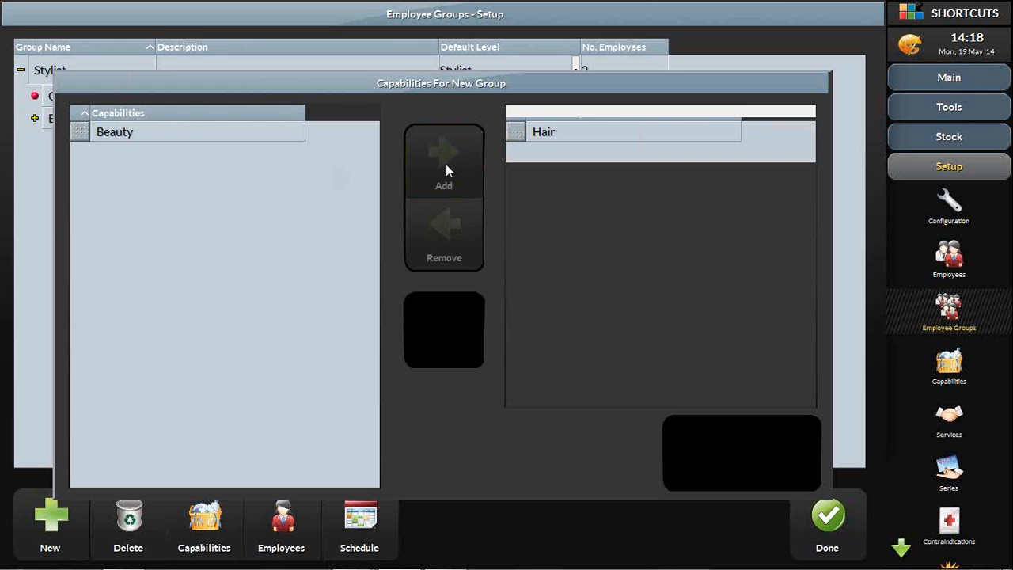
pyautogui.click(705, 442)
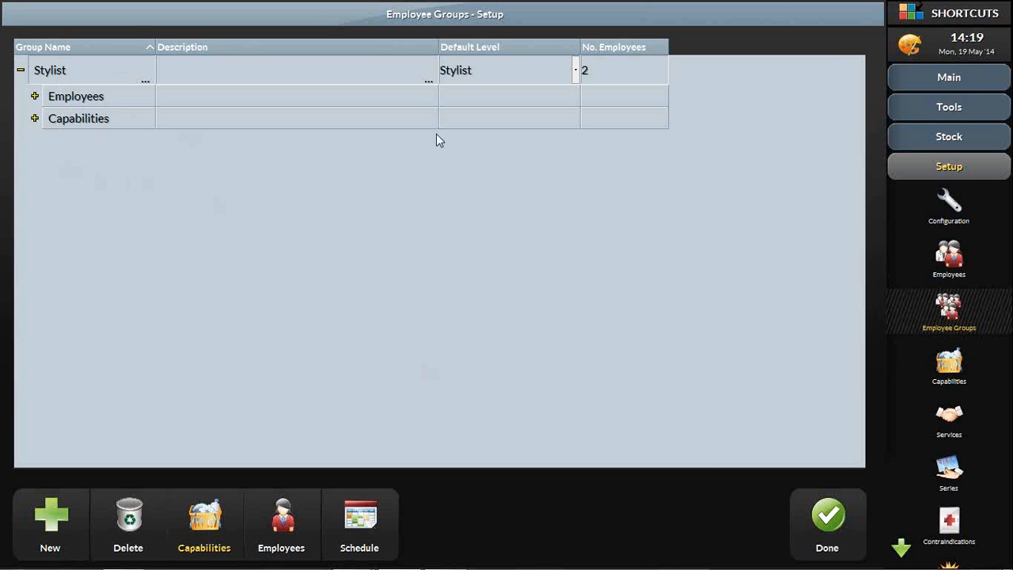
# - Create a new employee record by entering the employee's alias
pyautogui.click(956, 263)
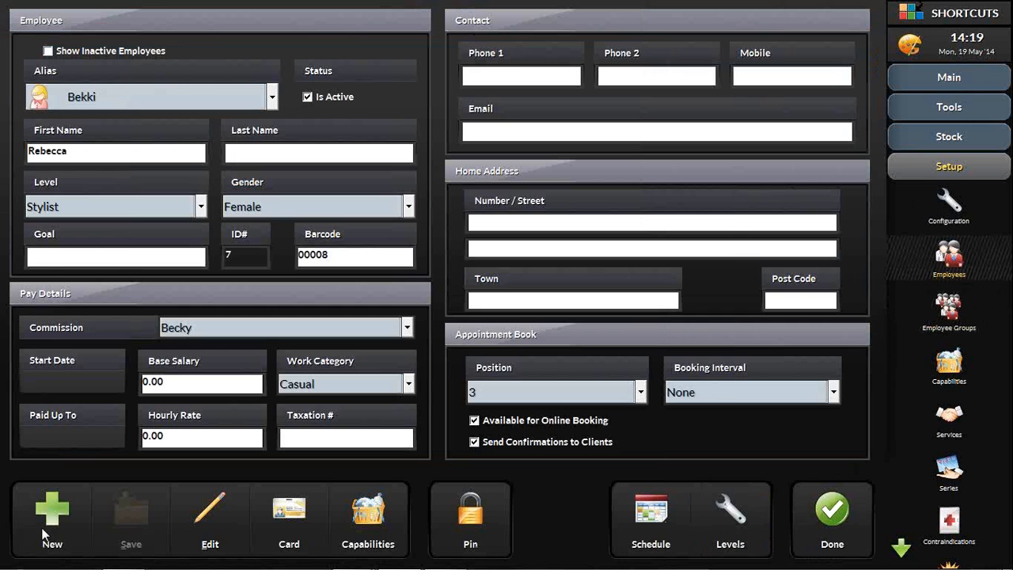
pyautogui.click(47, 530)
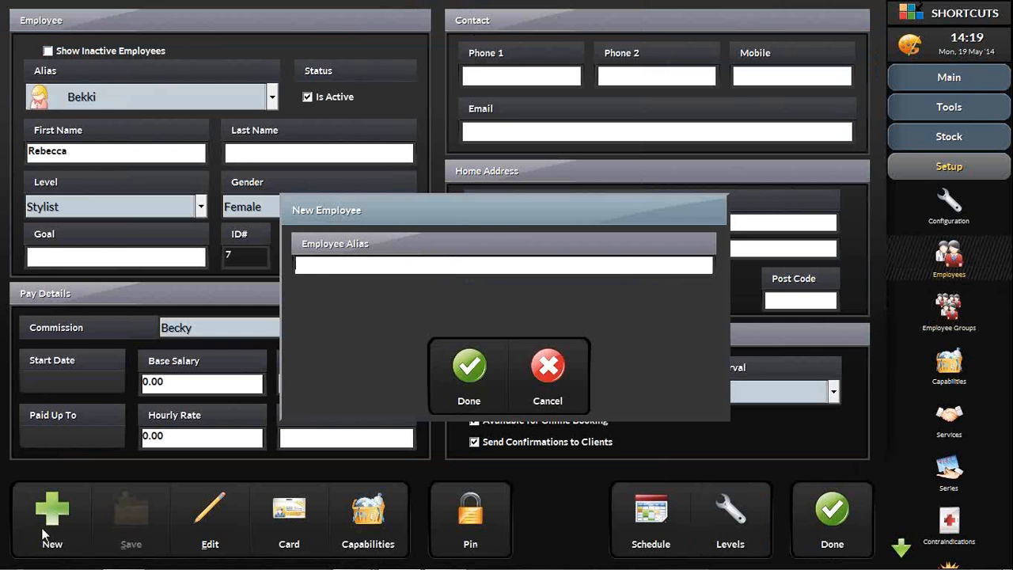
pyautogui.write('Beth')
pyautogui.click(455, 367)
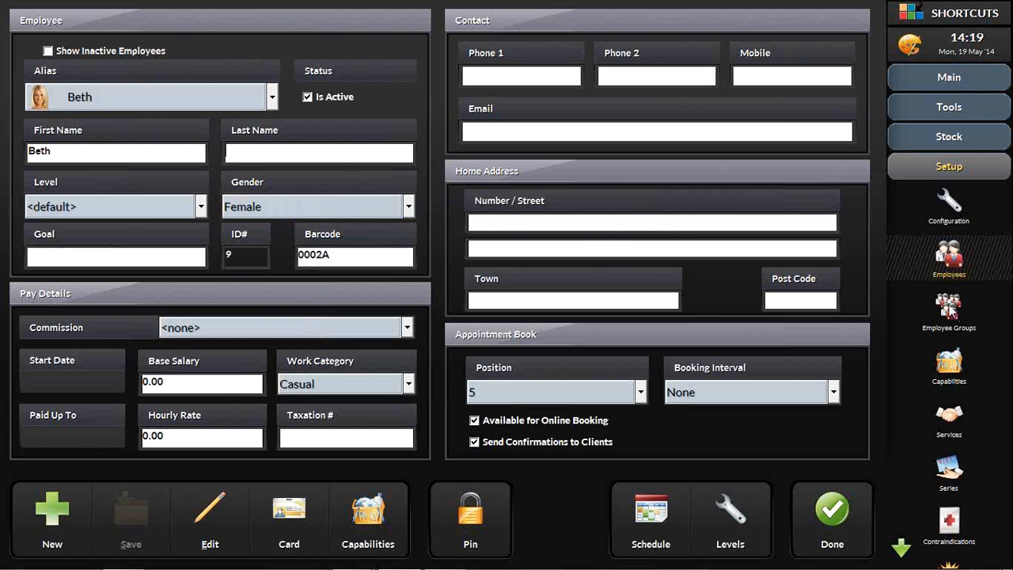
# - Add the newly created employee to the Stylist group, applying the group's level and schedule
pyautogui.click(949, 309)
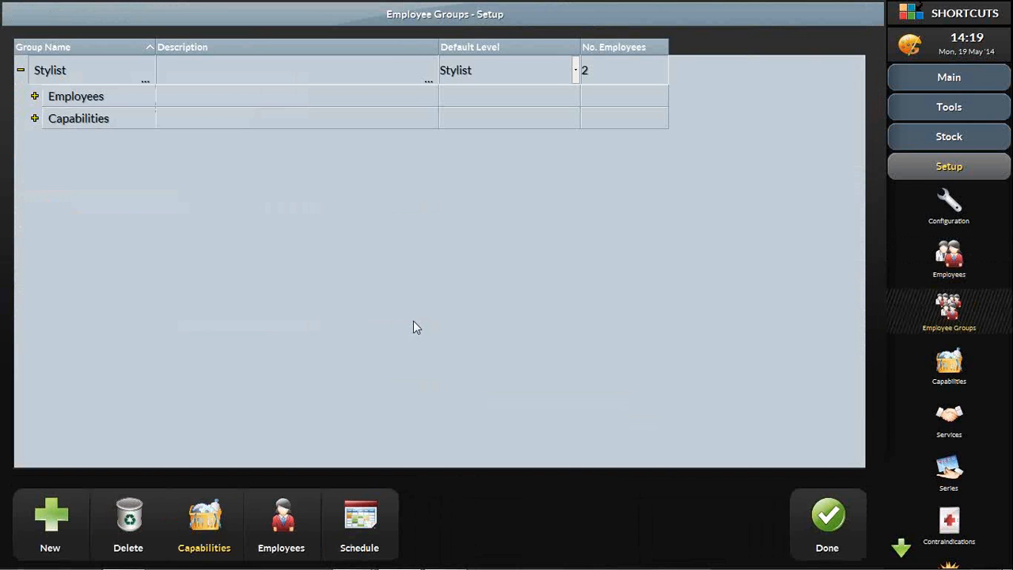
pyautogui.click(107, 100)
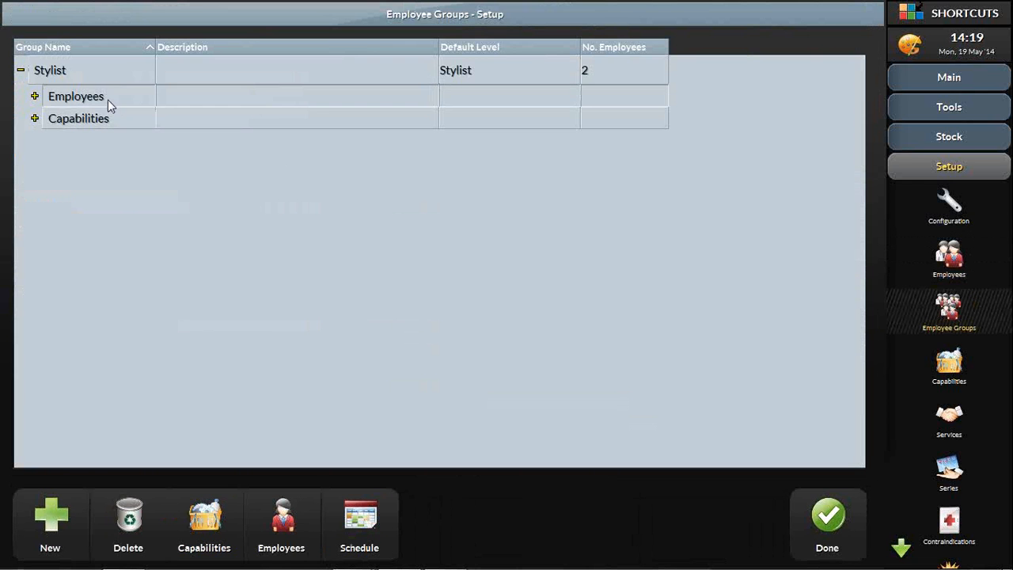
pyautogui.click(280, 522)
pyautogui.click(77, 137)
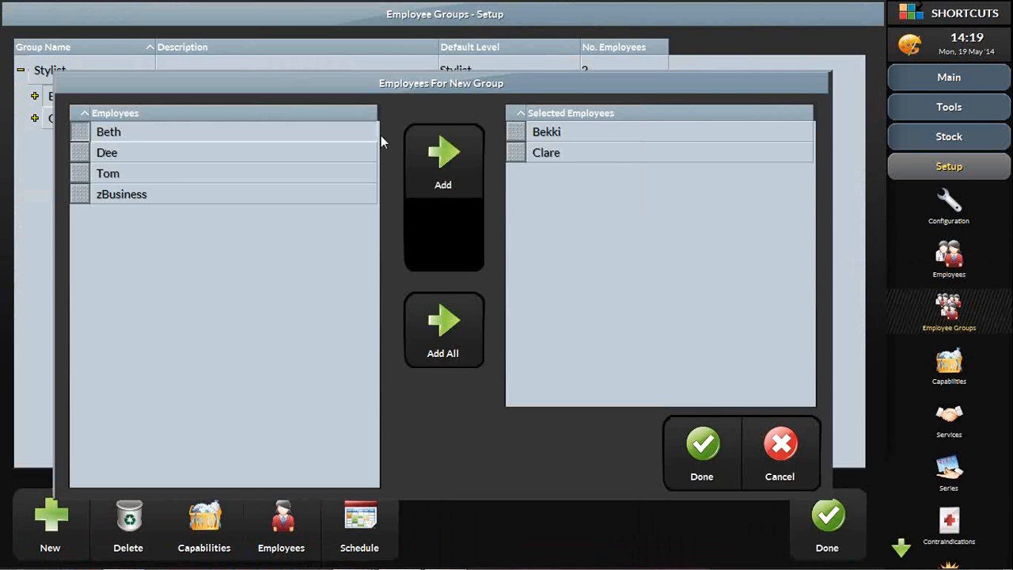
pyautogui.click(459, 157)
pyautogui.click(685, 458)
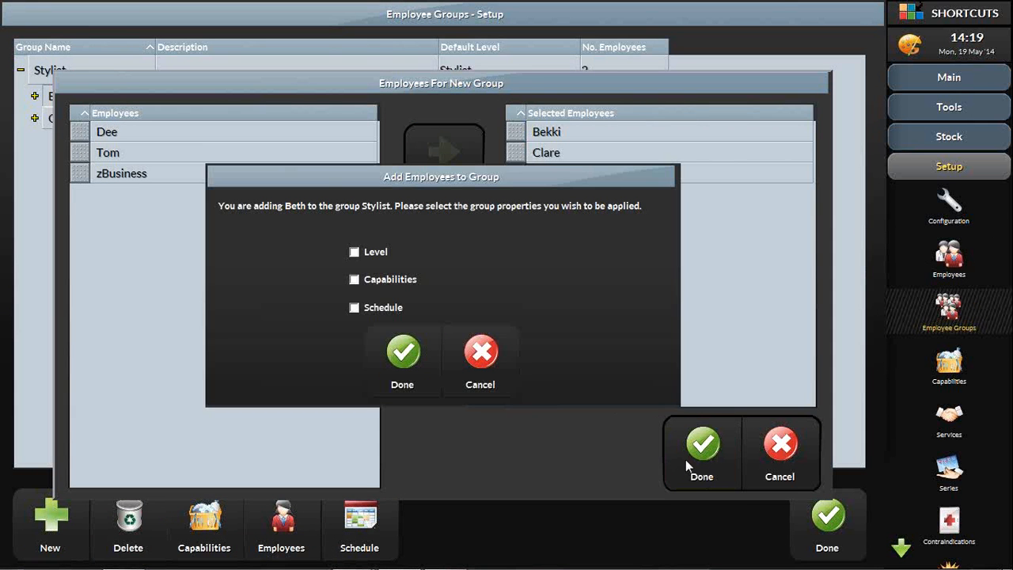
pyautogui.click(375, 308)
pyautogui.click(403, 370)
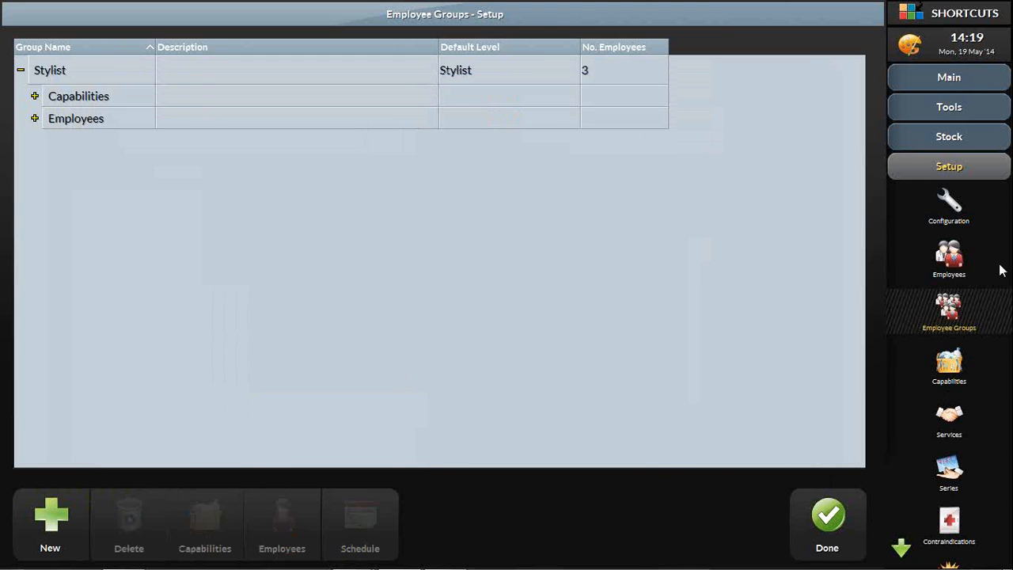
# - Check the employee records of the first listed employee and the new employee, including the new employee's level options
pyautogui.click(950, 257)
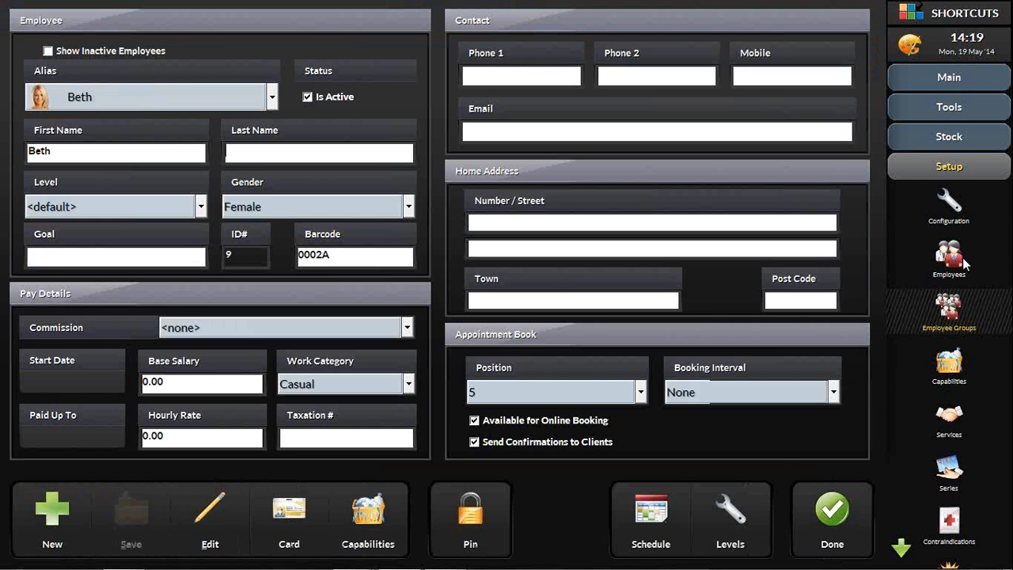
pyautogui.click(111, 98)
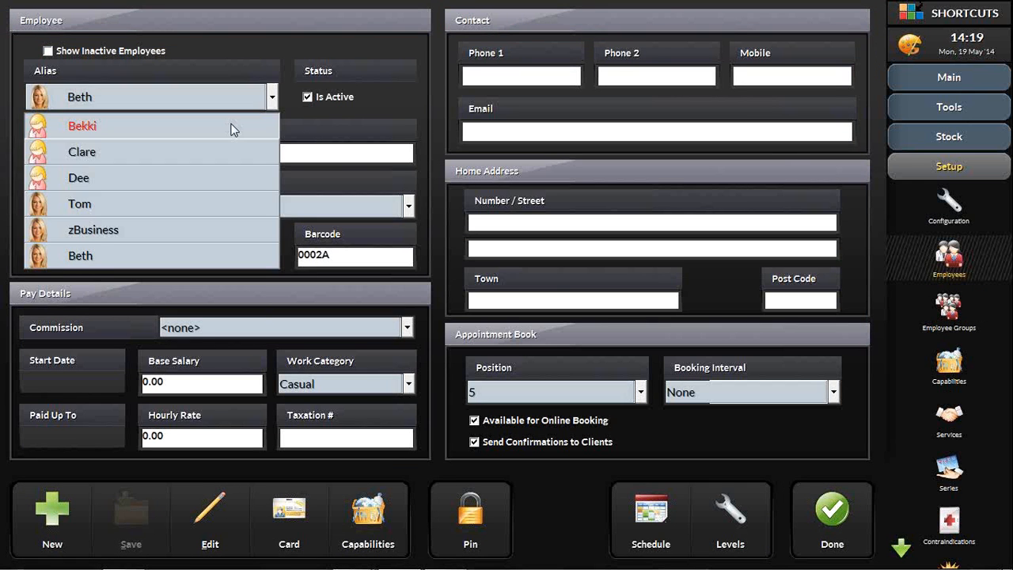
pyautogui.click(234, 127)
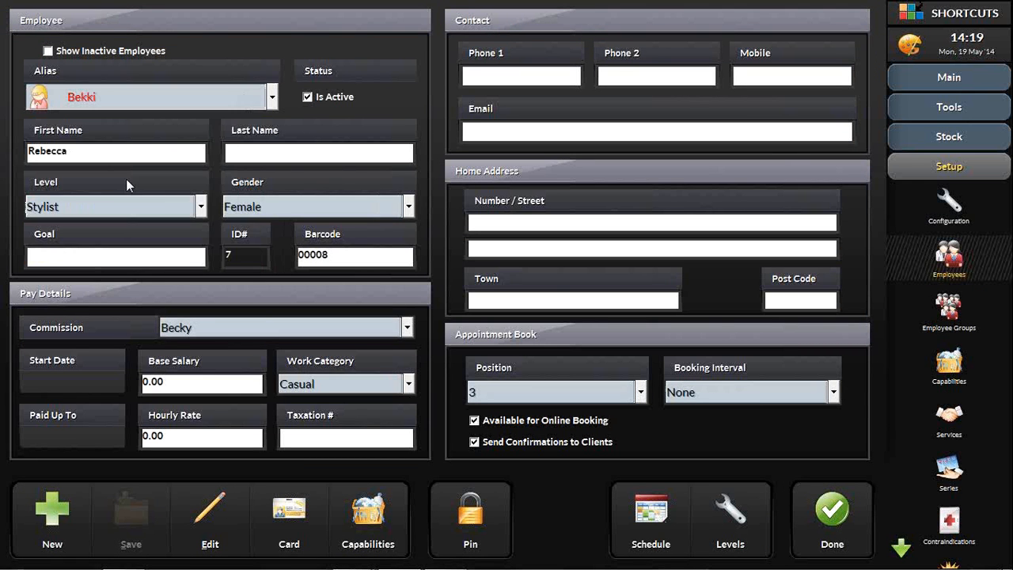
pyautogui.click(104, 256)
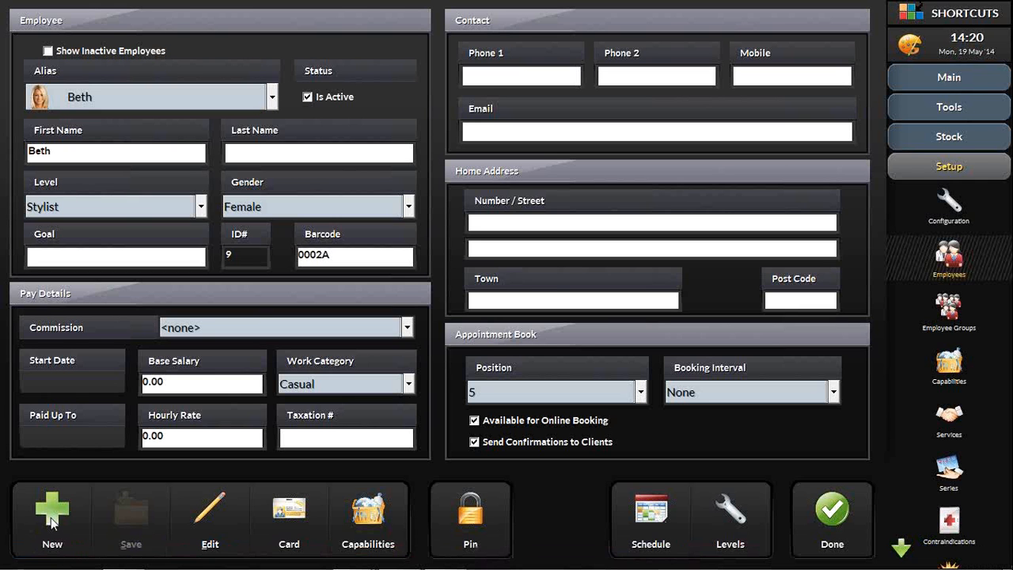
pyautogui.click(201, 204)
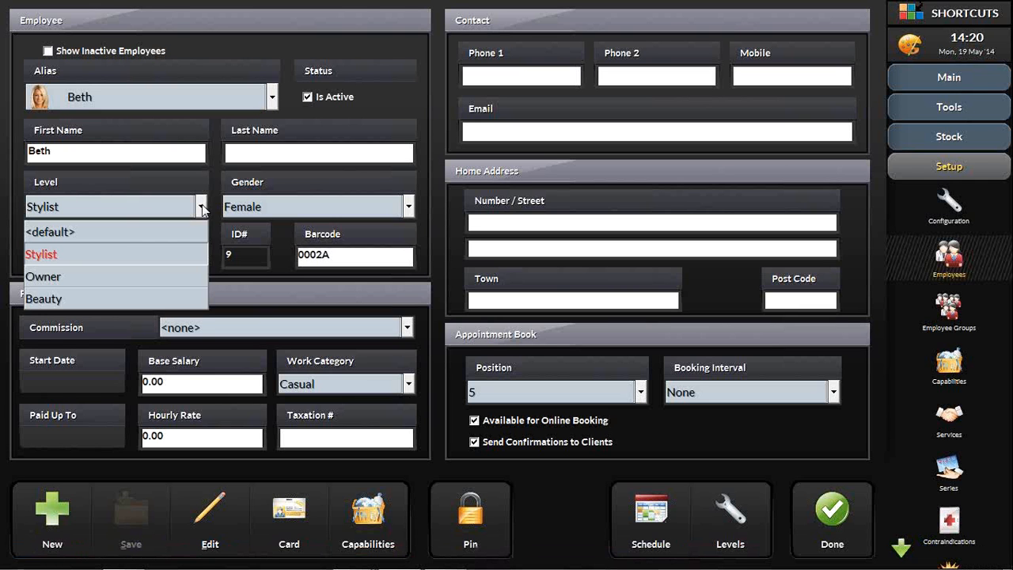
pyautogui.click(202, 204)
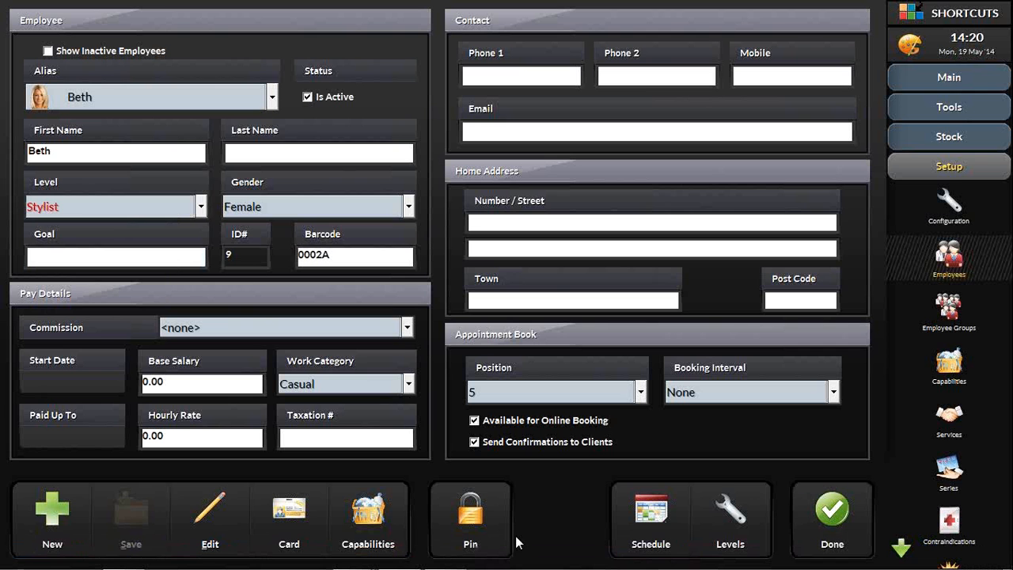
# - Examine the Stylist level's settings and the other available levels in the employee levels setup
pyautogui.click(732, 526)
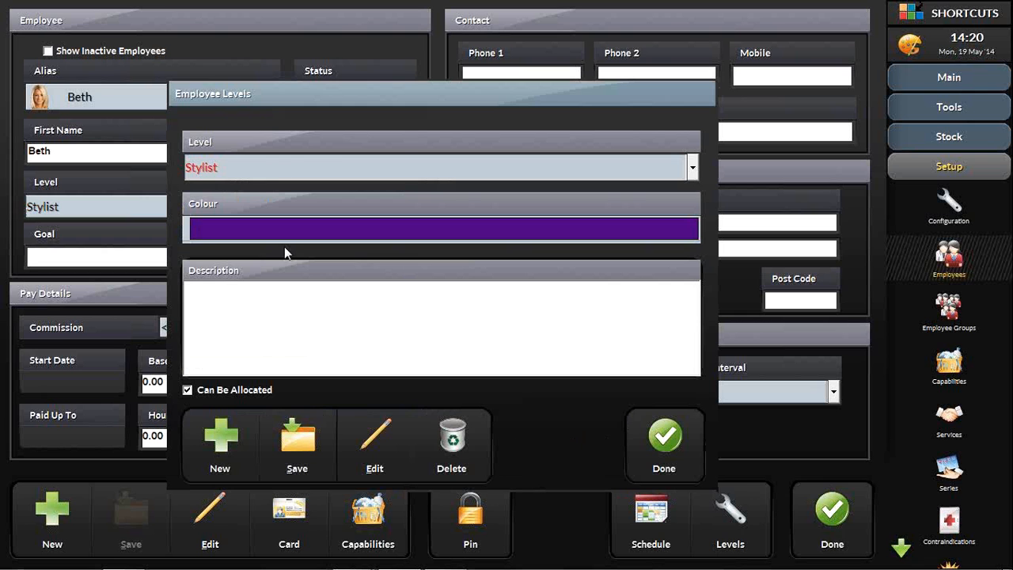
pyautogui.click(272, 169)
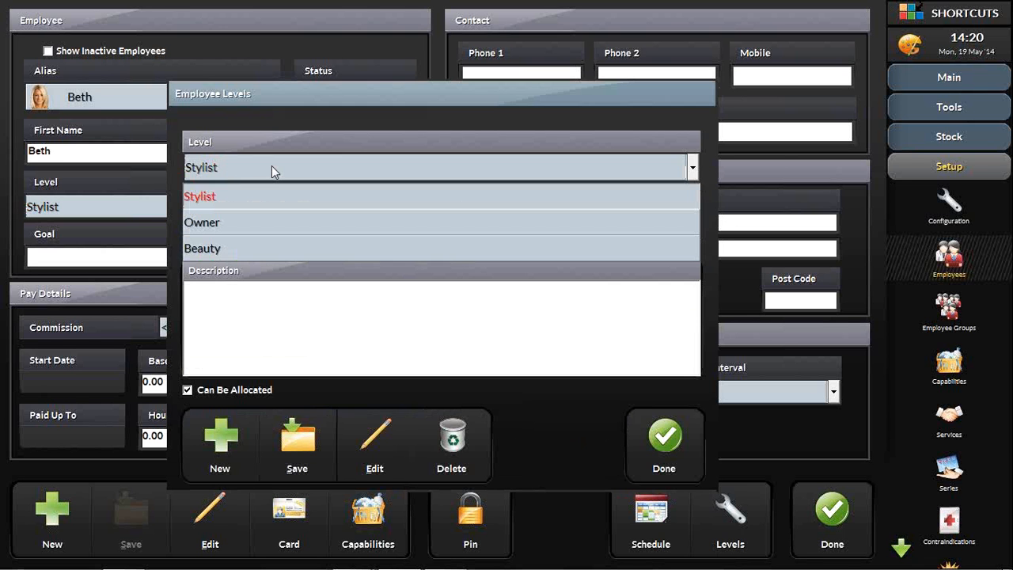
pyautogui.click(271, 167)
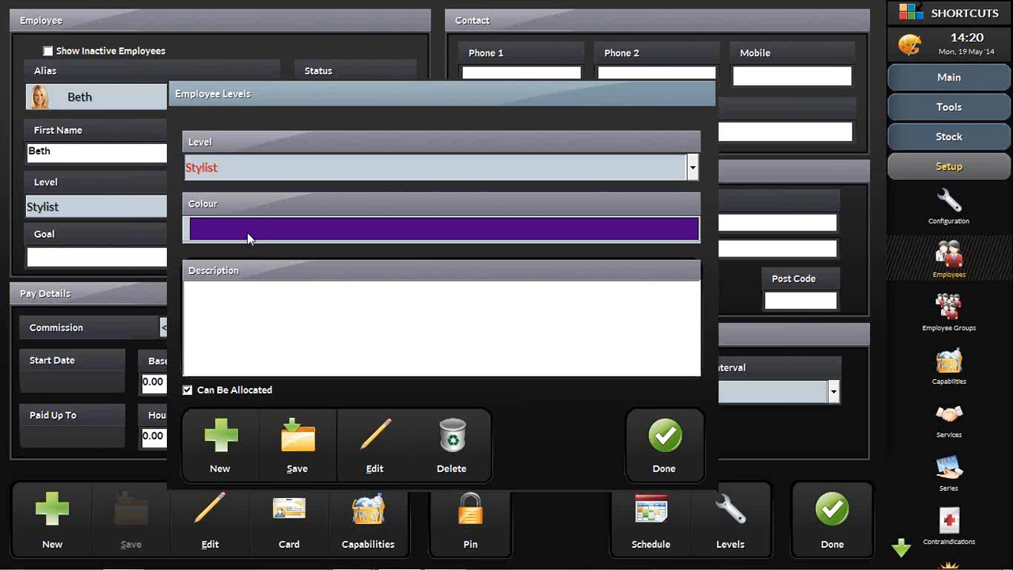
pyautogui.click(664, 439)
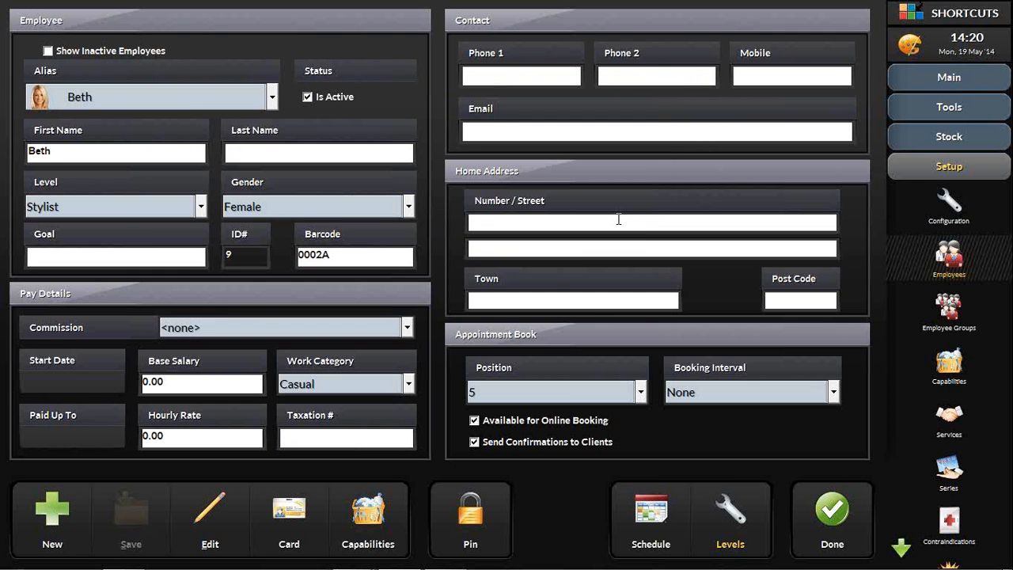
# - Review the employee's appointment book position and the available booking interval options
pyautogui.click(562, 392)
pyautogui.click(566, 388)
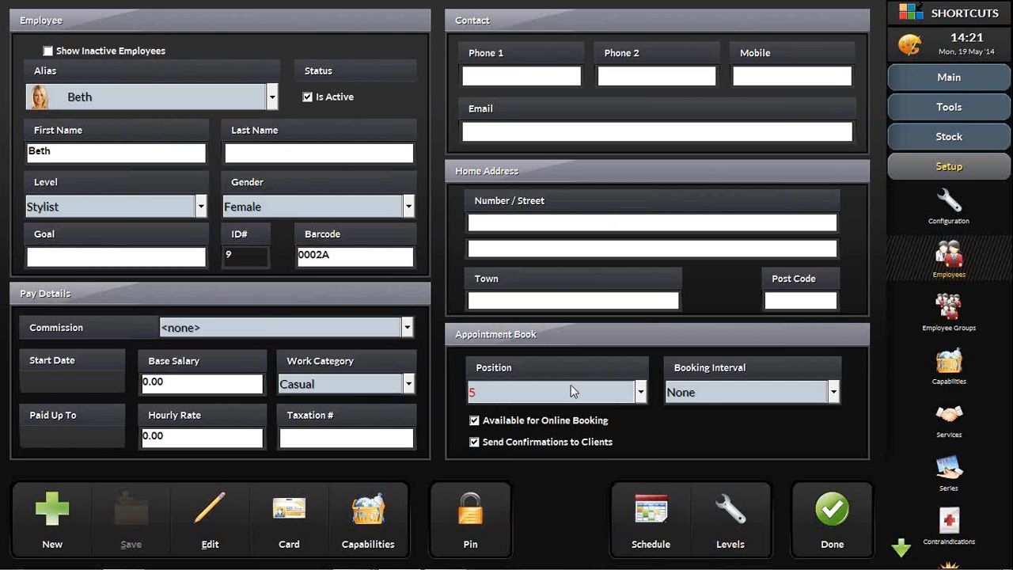
pyautogui.click(705, 392)
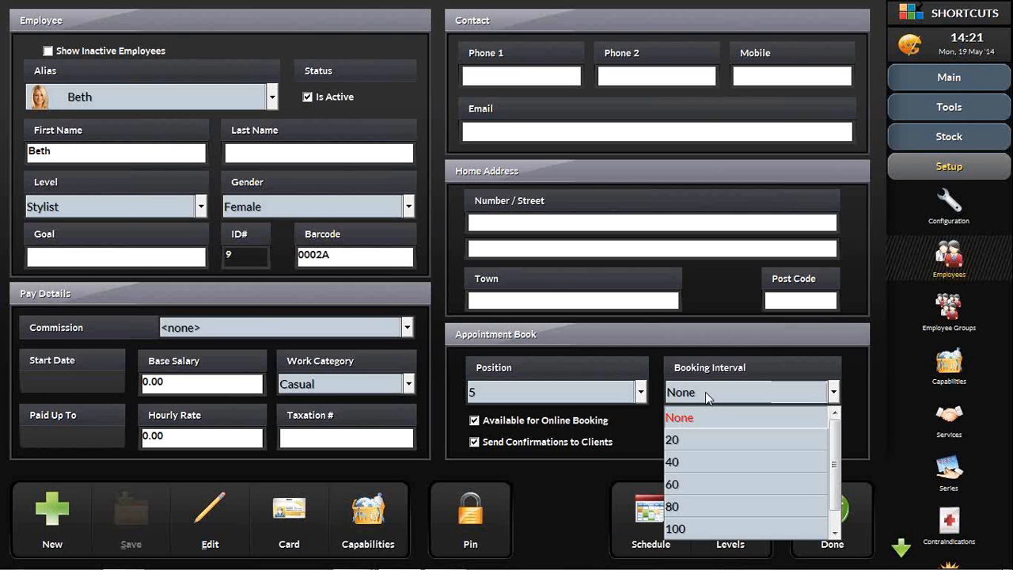
pyautogui.click(705, 391)
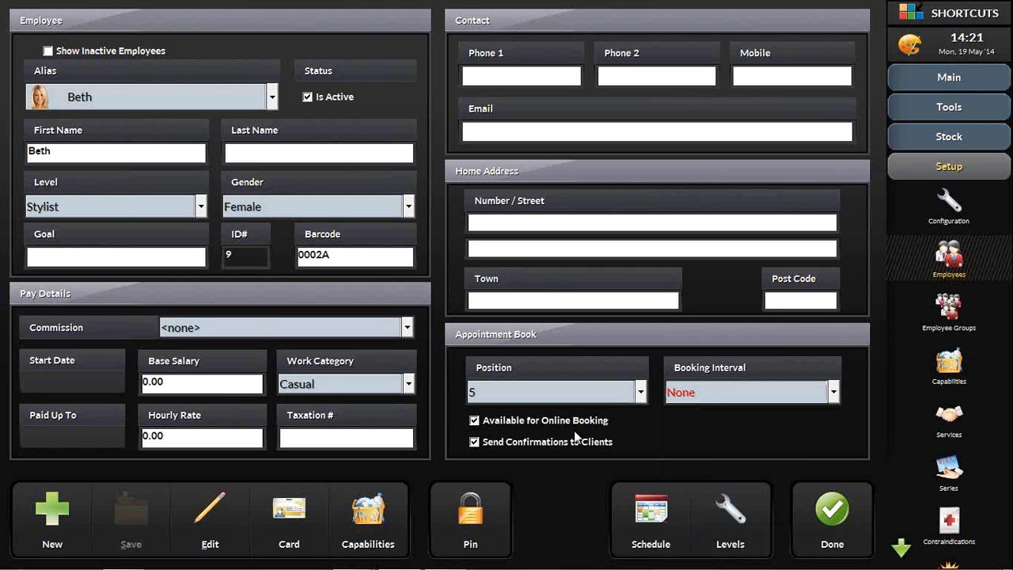
# - Review the employee's pay details and commission options, leave the commission at none, and close the employee record
pyautogui.click(166, 393)
pyautogui.click(169, 389)
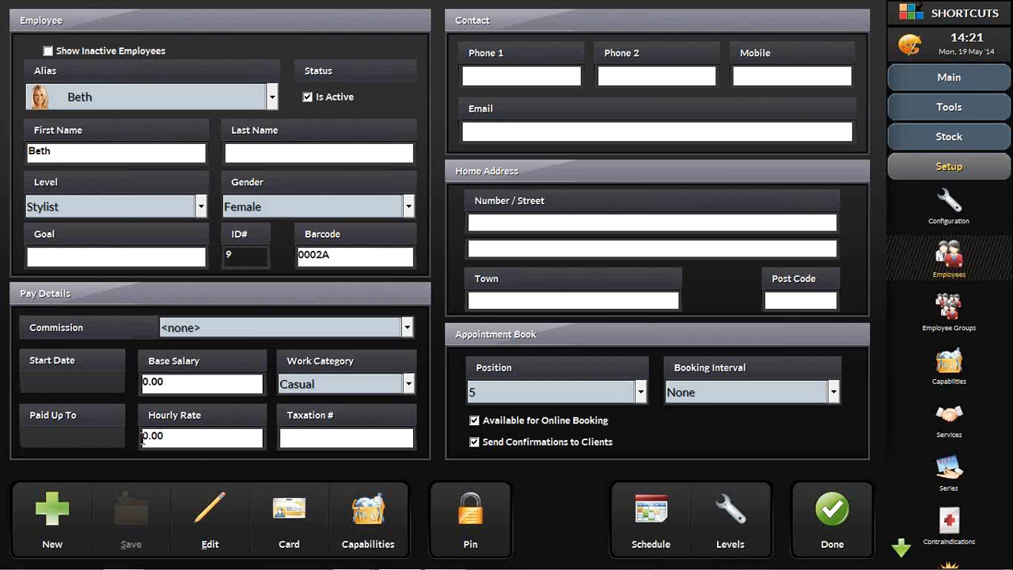
pyautogui.moveTo(142, 435); pyautogui.dragTo(170, 438)
pyautogui.click(366, 328)
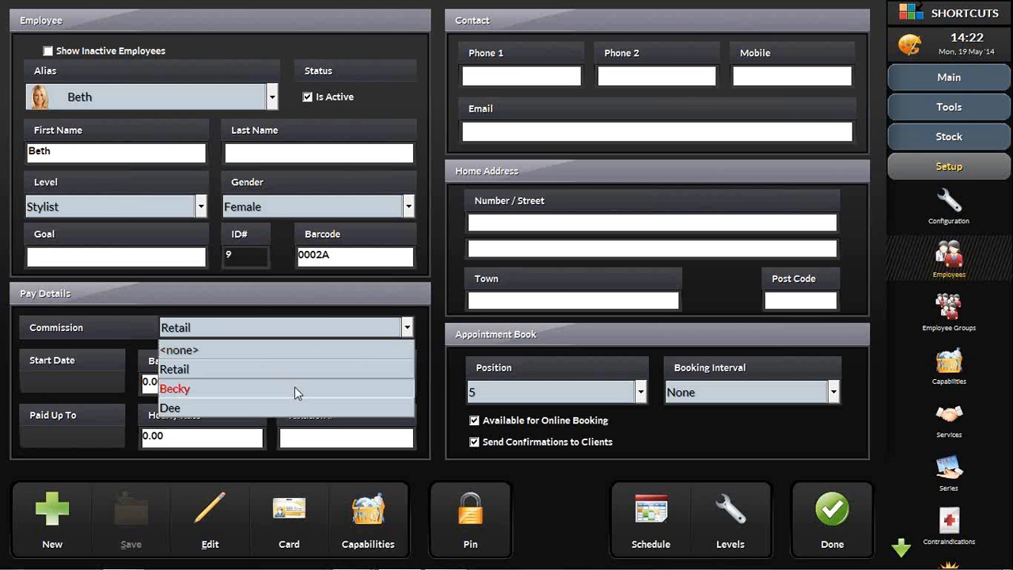
pyautogui.click(294, 388)
pyautogui.click(305, 327)
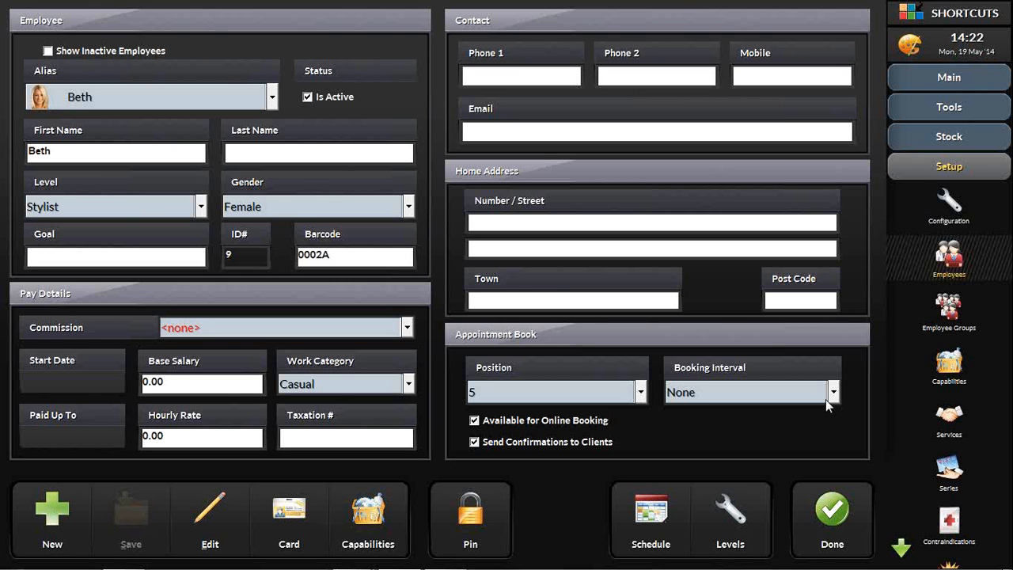
pyautogui.click(795, 510)
pyautogui.click(794, 511)
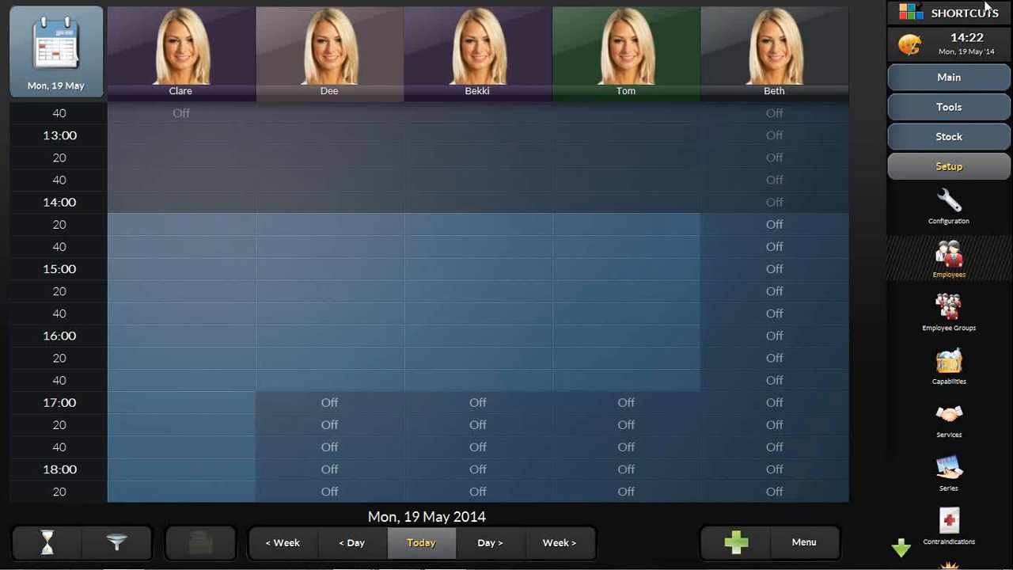
# - Clock on the first listed Stylist from the Performance screen
pyautogui.click(934, 79)
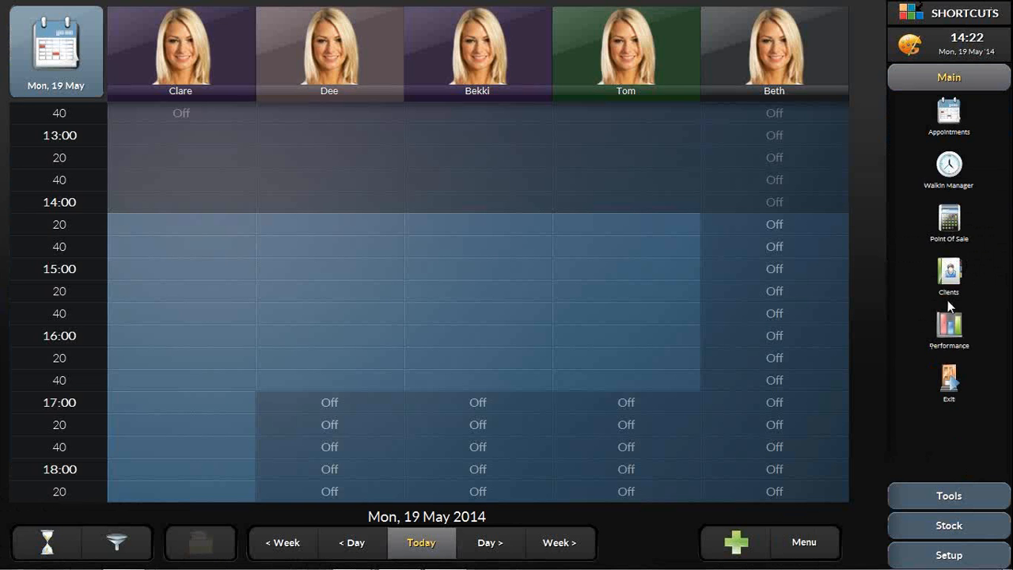
pyautogui.click(945, 336)
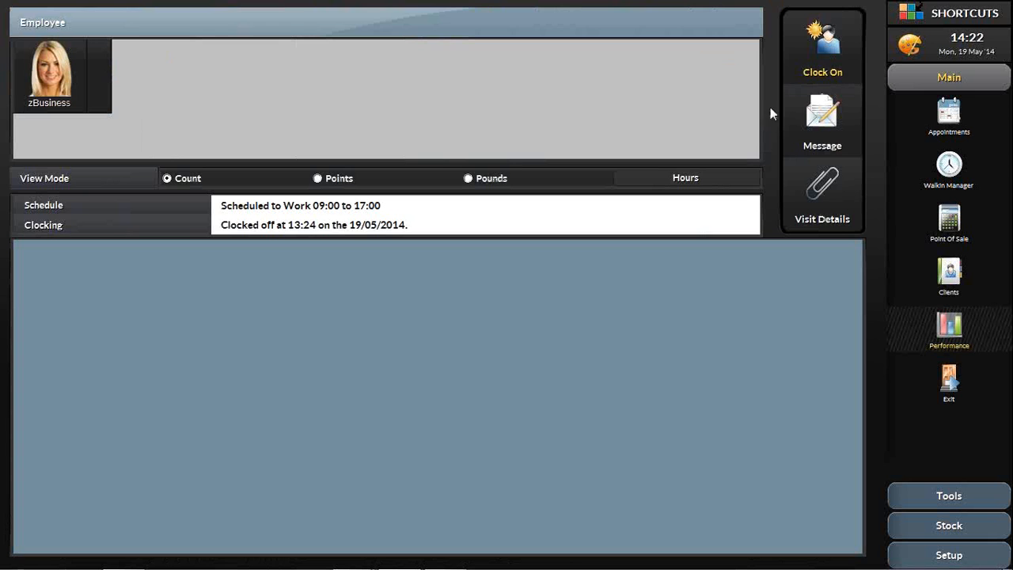
pyautogui.click(36, 78)
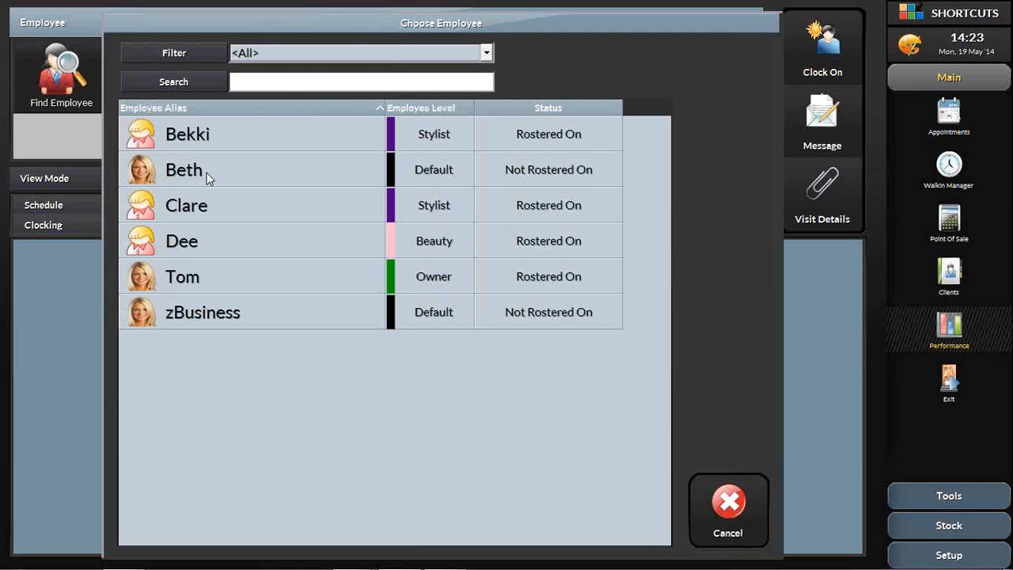
pyautogui.click(203, 140)
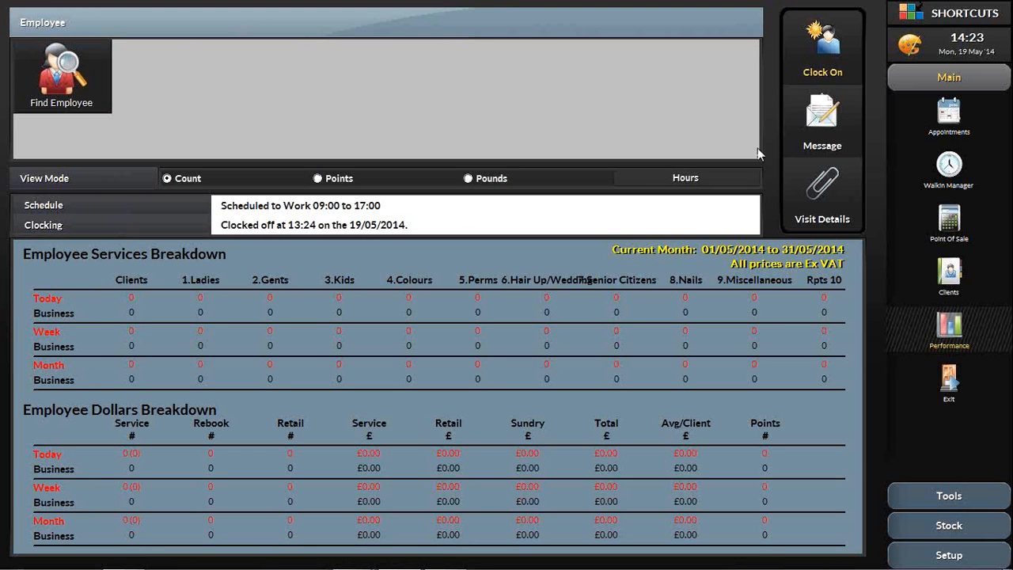
pyautogui.click(821, 59)
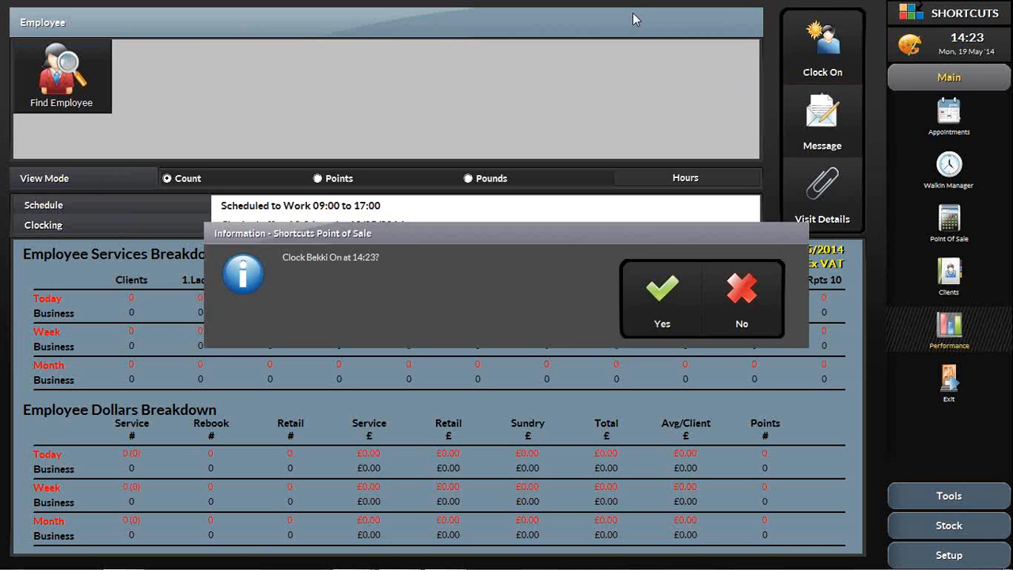
pyautogui.click(663, 301)
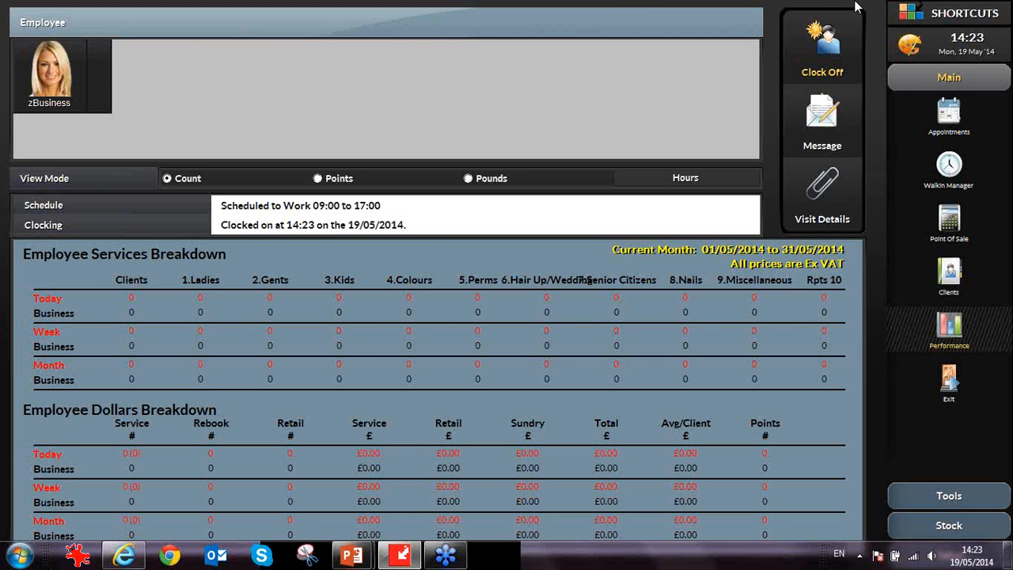
# - Select the same employee again on the Performance screen to check the clocking status and clock-off option
pyautogui.click(95, 76)
pyautogui.click(192, 133)
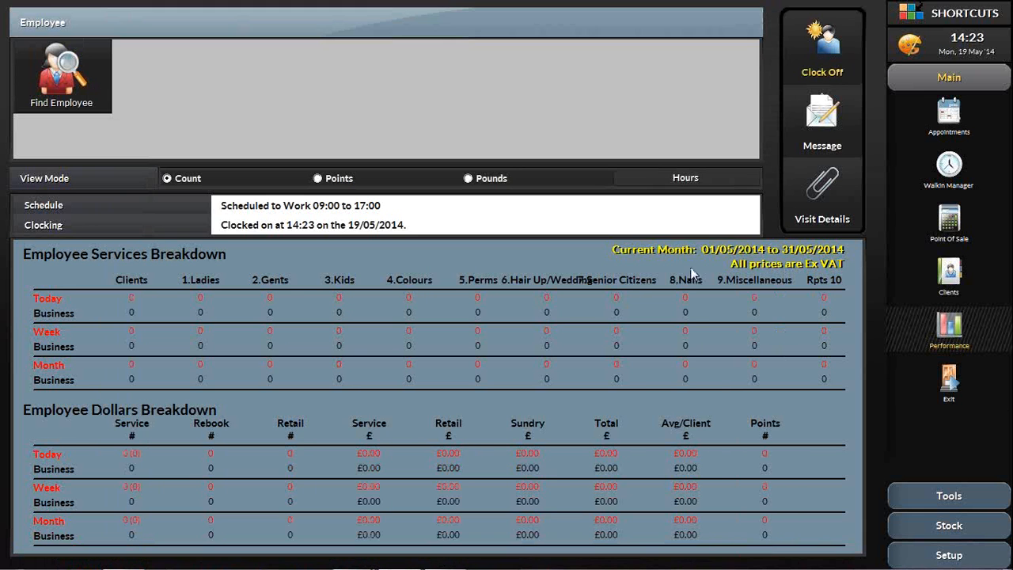
pyautogui.click(831, 69)
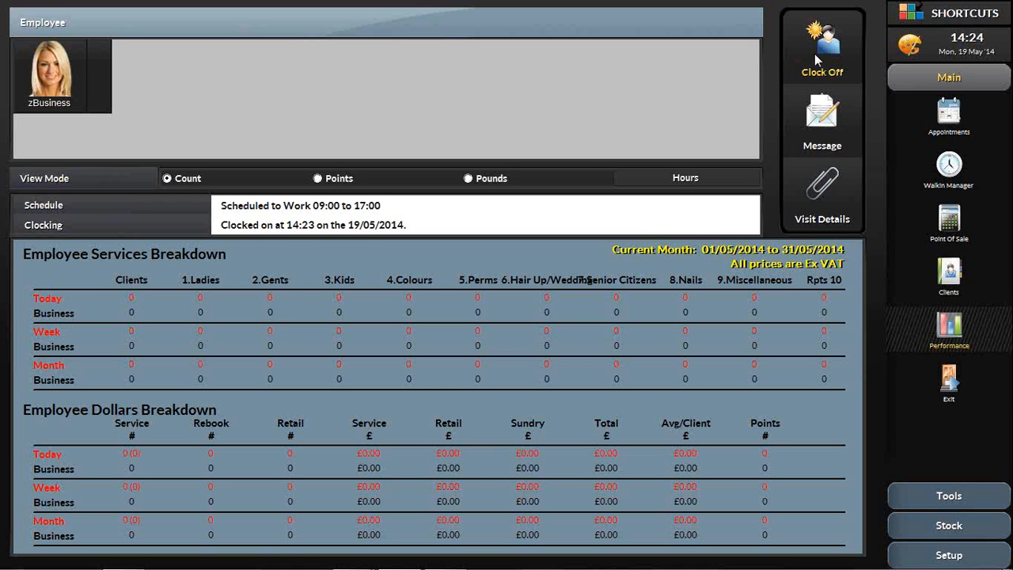
# - In the Point Of Sale setup, enable automatic employee clock-on at logon and automatic clock-off, with a clock-off delay of 10 minutes
pyautogui.click(968, 557)
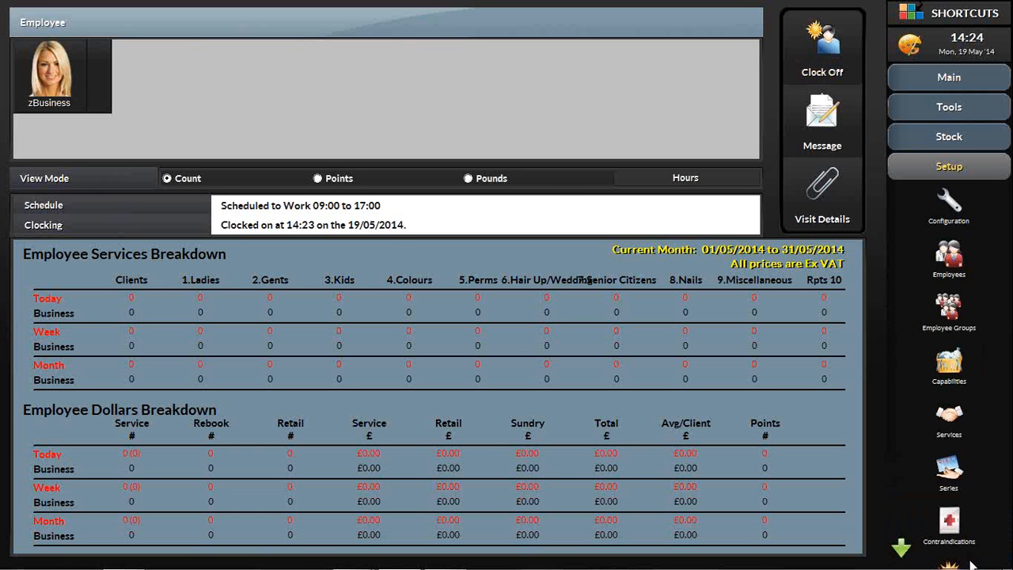
pyautogui.click(960, 208)
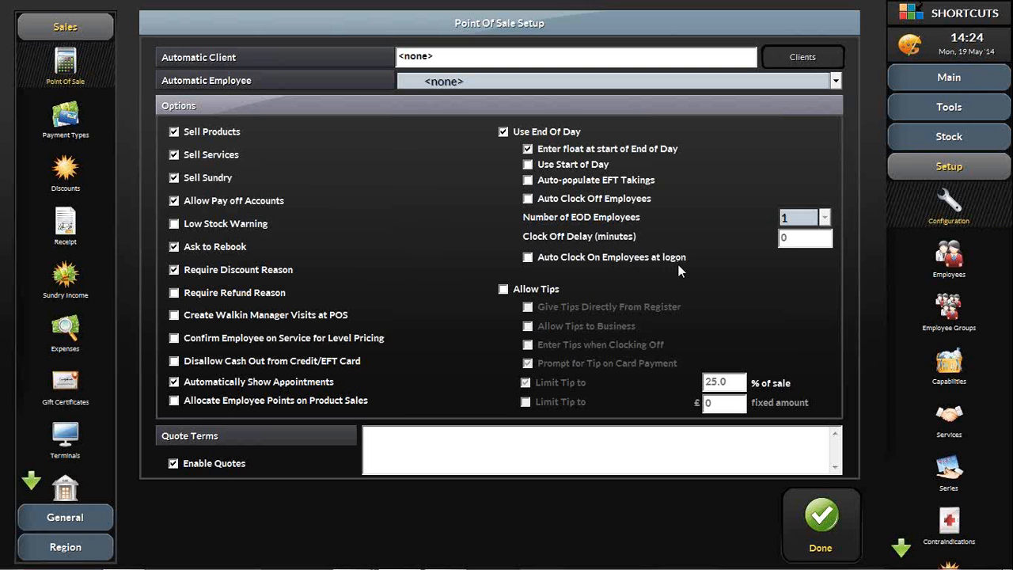
pyautogui.click(529, 257)
pyautogui.click(528, 257)
pyautogui.click(527, 197)
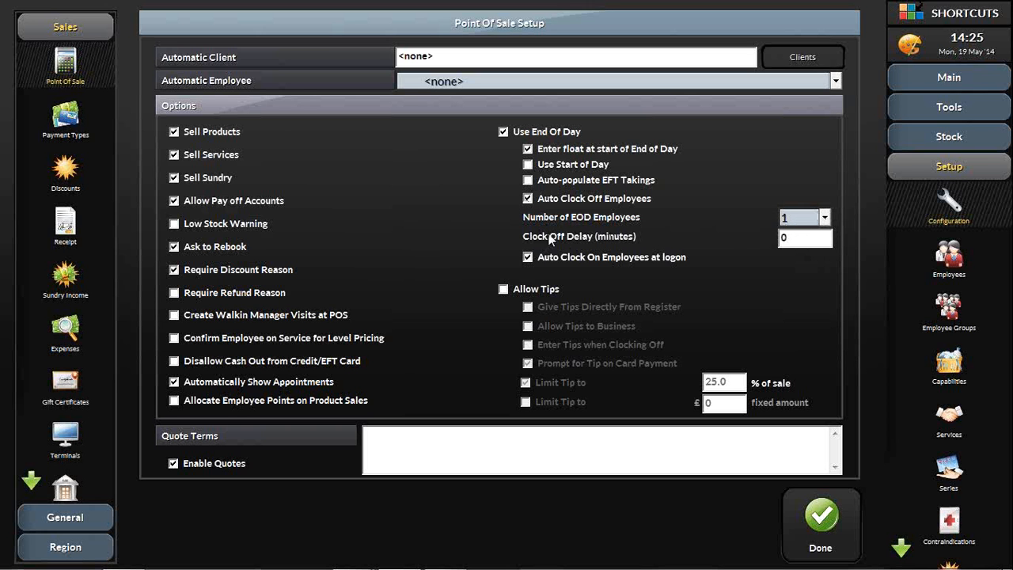
pyautogui.click(798, 242)
pyautogui.press('BackSpace')
pyautogui.write('10')
# - Open the employee attendance records and expand the listed employee's clocking entries
pyautogui.click(978, 112)
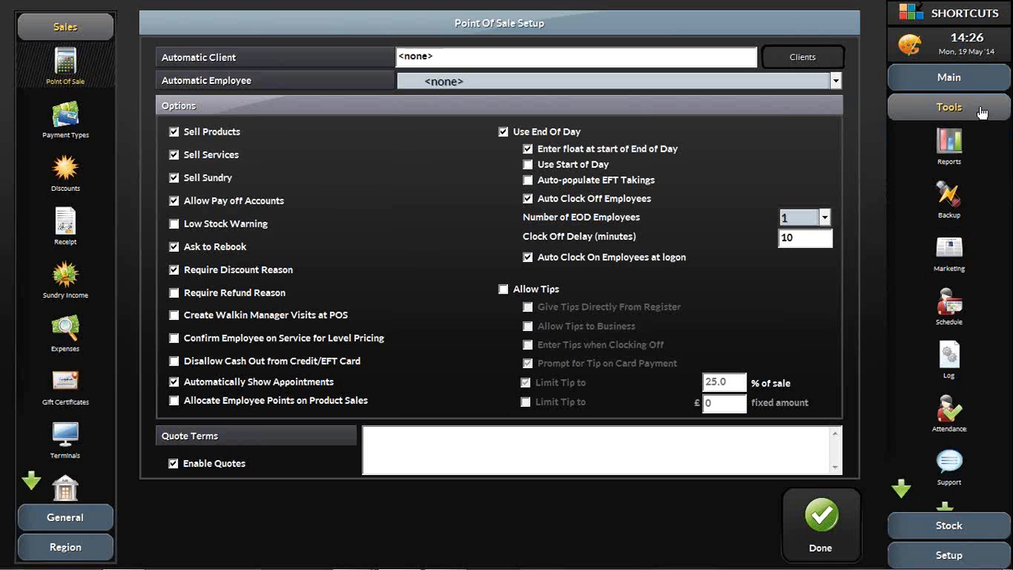
pyautogui.click(954, 420)
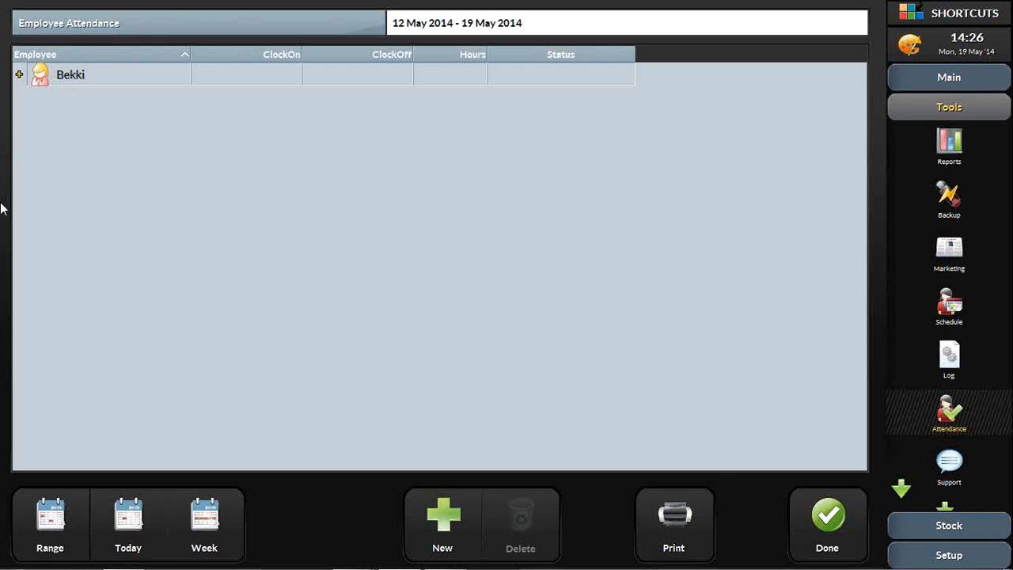
pyautogui.click(20, 76)
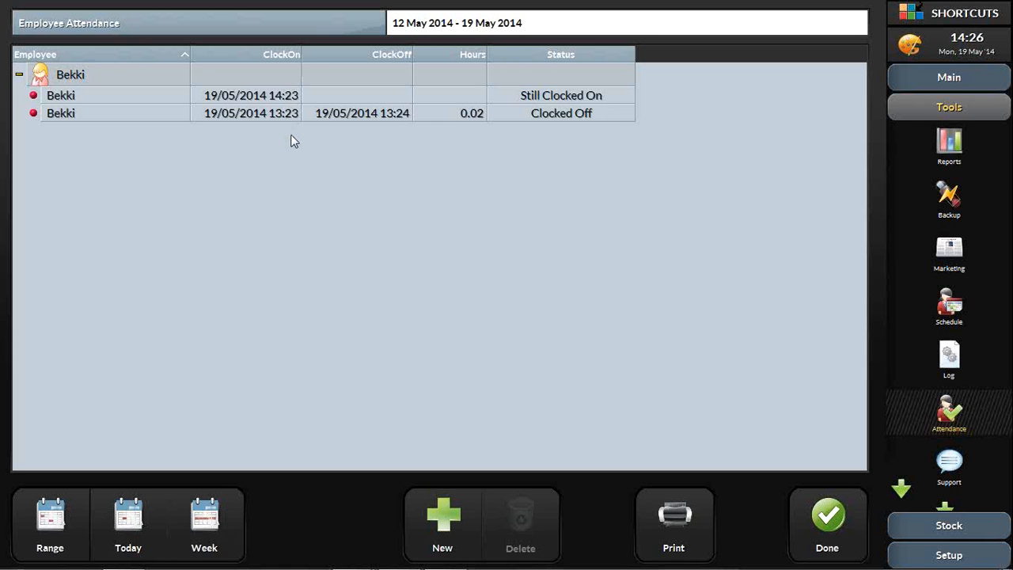
# - Change the clocked-off attendance entry's times to 9:00 for clock-on and 13:00 for clock-off
pyautogui.click(459, 115)
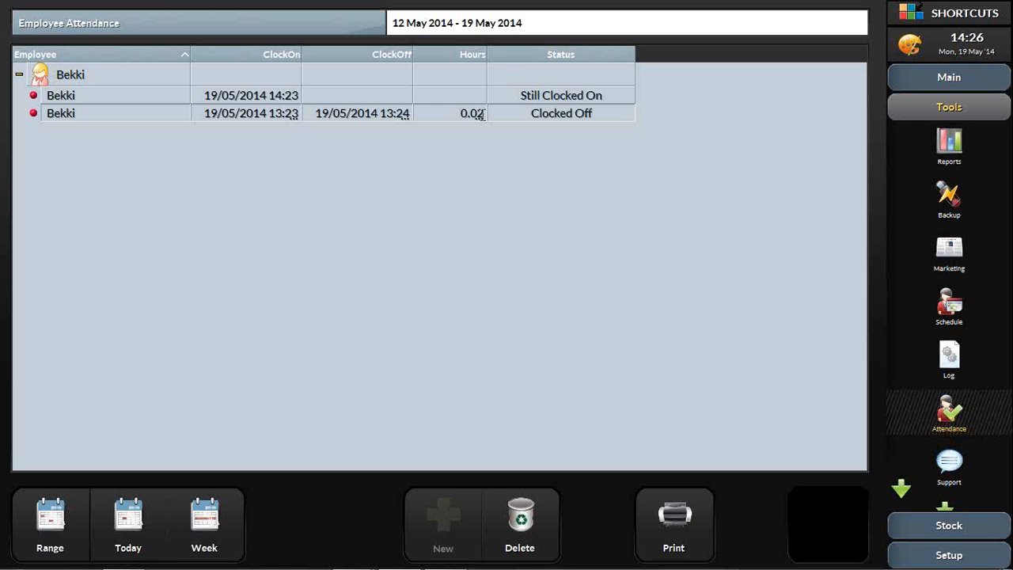
pyautogui.click(480, 113)
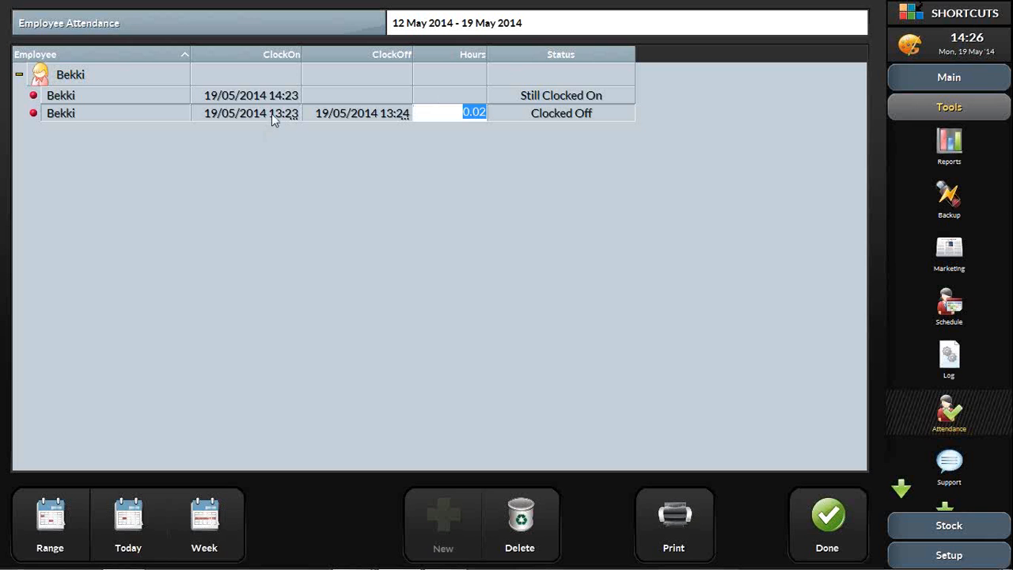
pyautogui.click(272, 113)
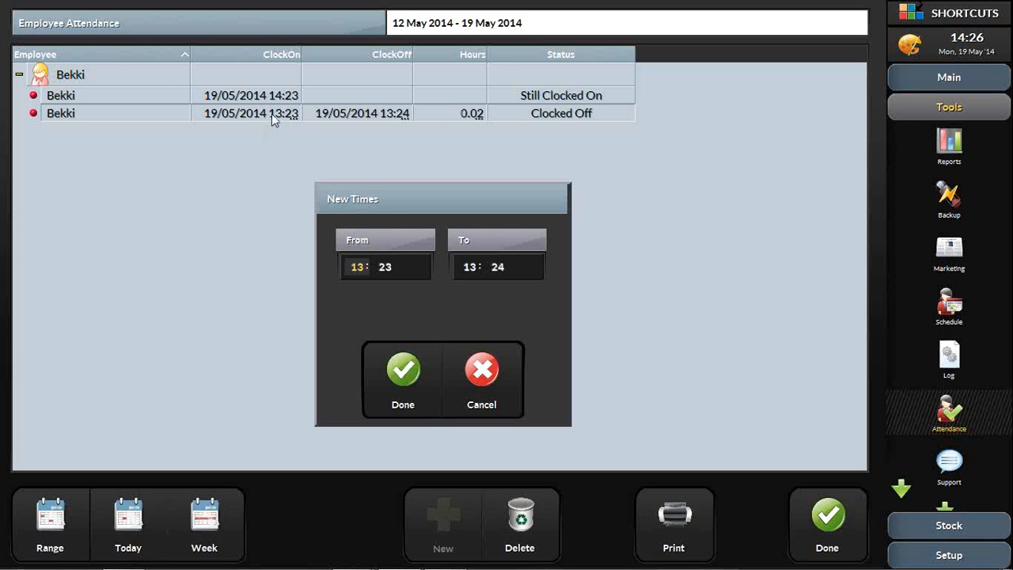
pyautogui.write('9')
pyautogui.click(385, 267)
pyautogui.write('00')
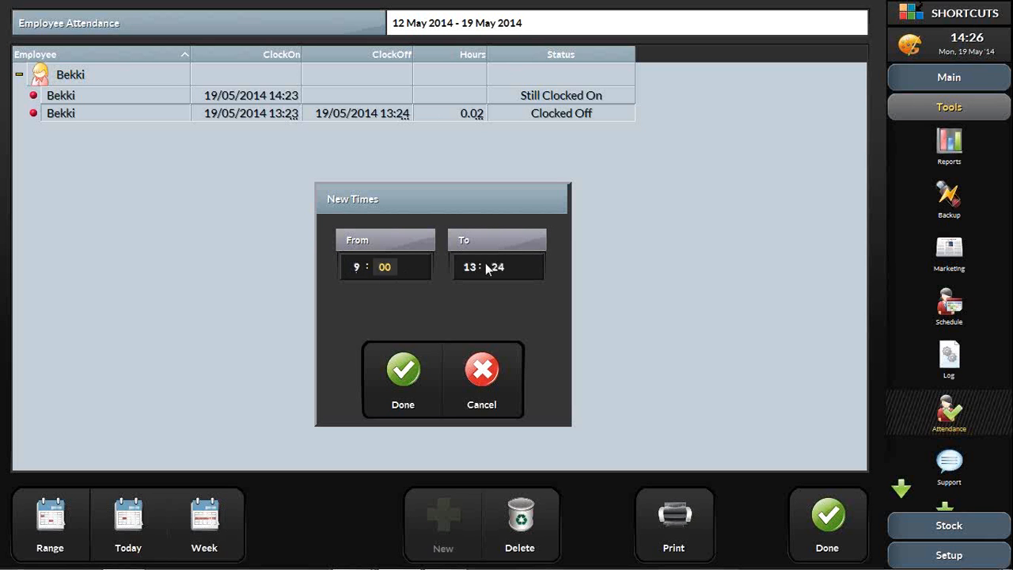
pyautogui.click(514, 274)
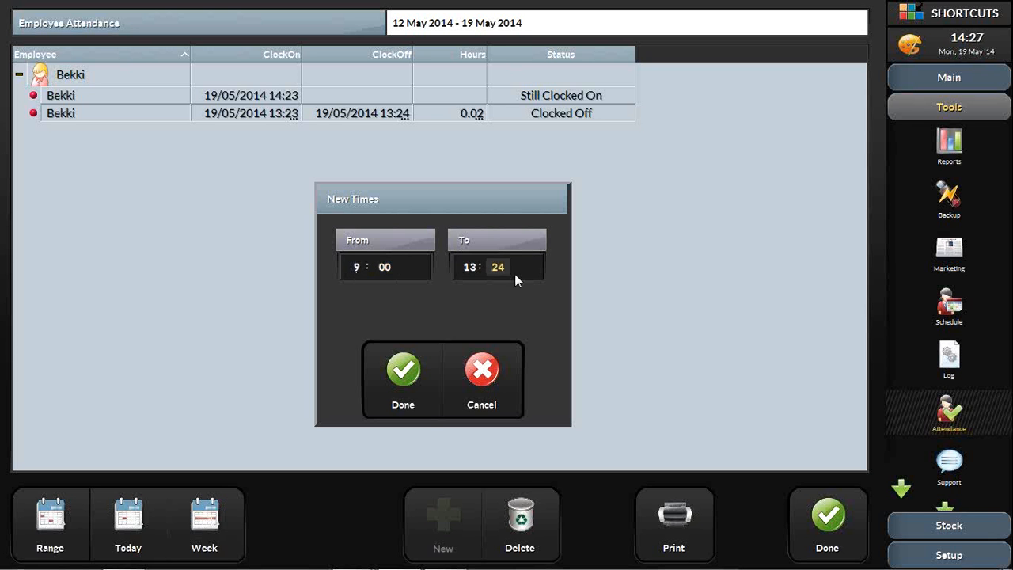
pyautogui.click(409, 378)
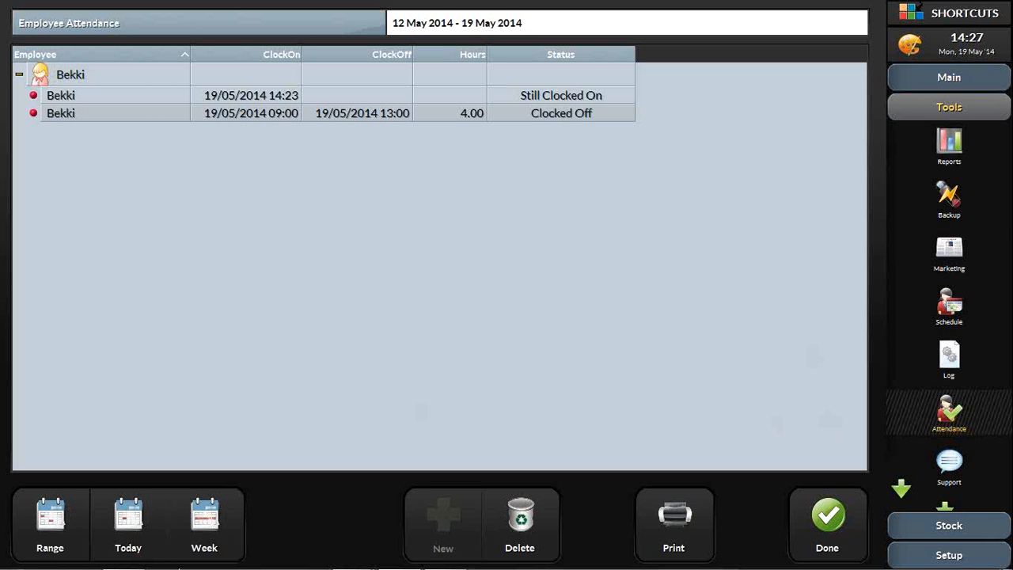
# - Switch to the PowerPoint slide show and advance past the Live Demonstration slide
pyautogui.moveTo(181, 558)
pyautogui.moveTo(351, 555)
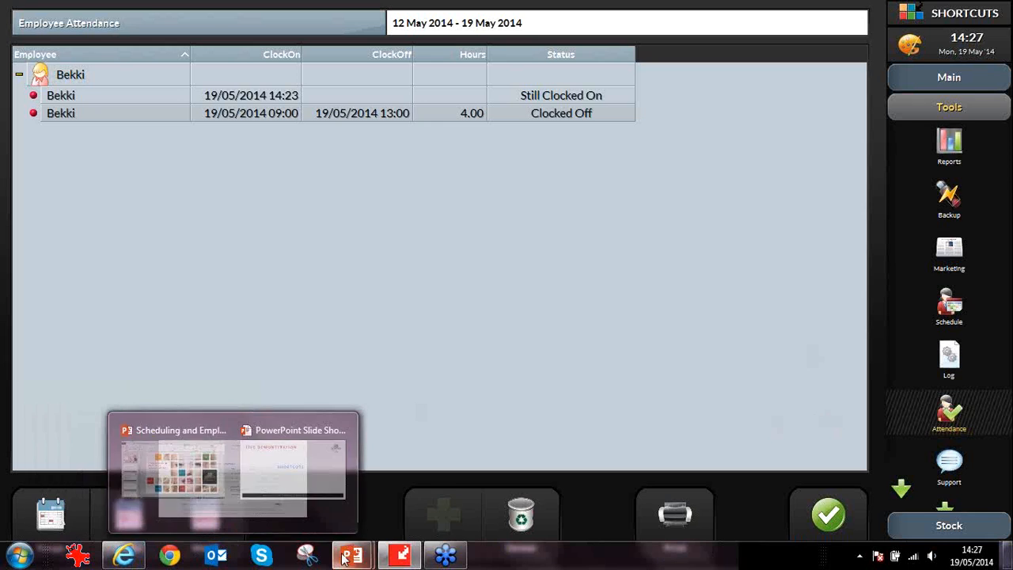
pyautogui.click(401, 514)
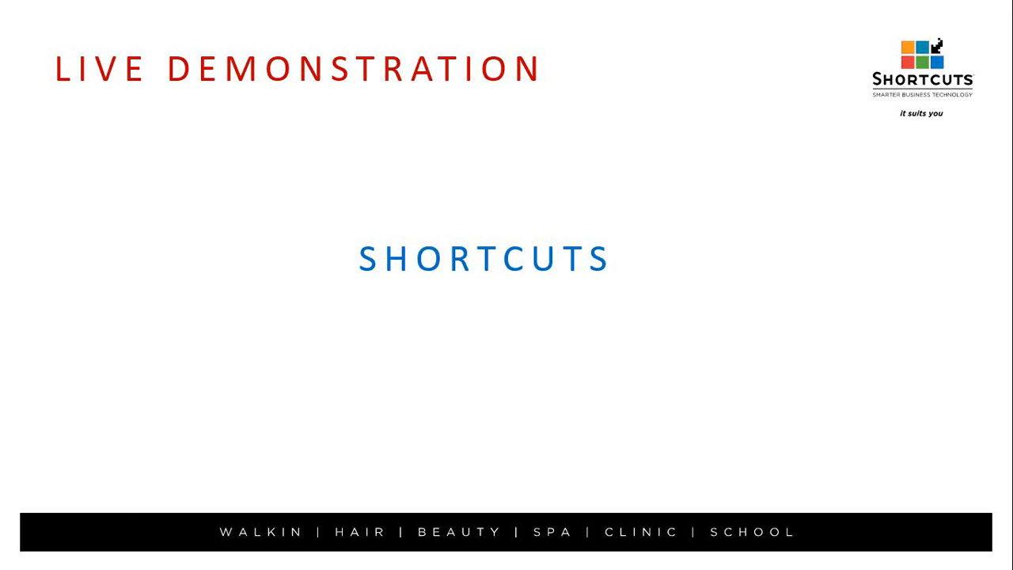
pyautogui.click(44, 556)
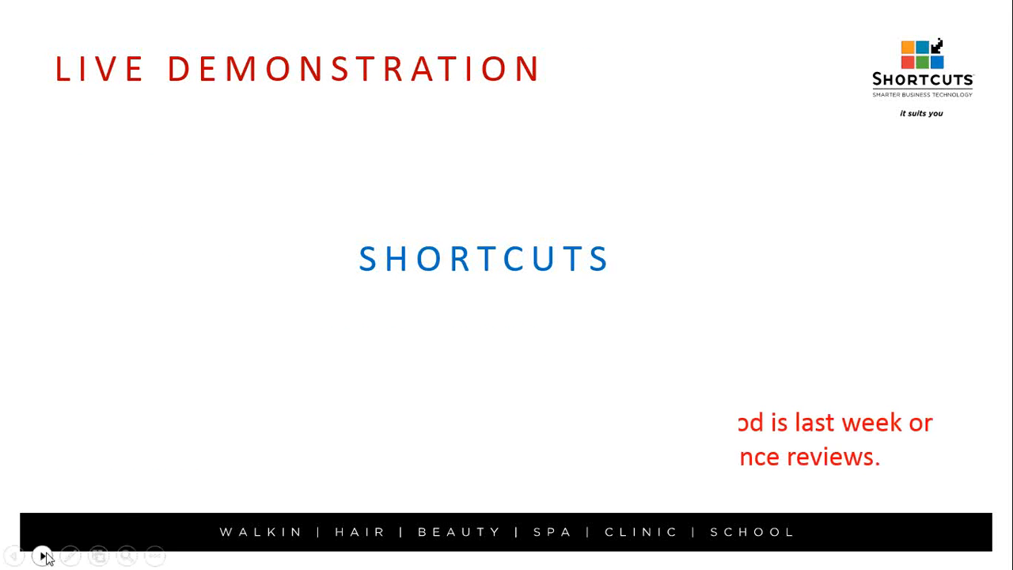